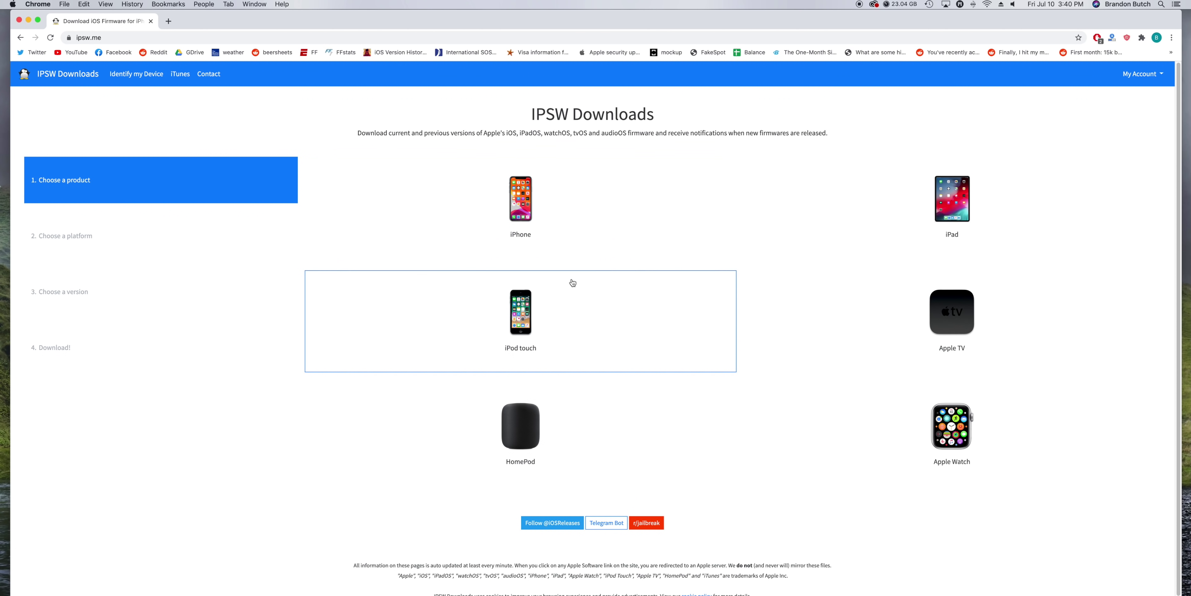
# - Download the signed iOS 13.5.1 (17F80) firmware, 3.88 GB, for iPhone SE (2020)
pyautogui.click(608, 226)
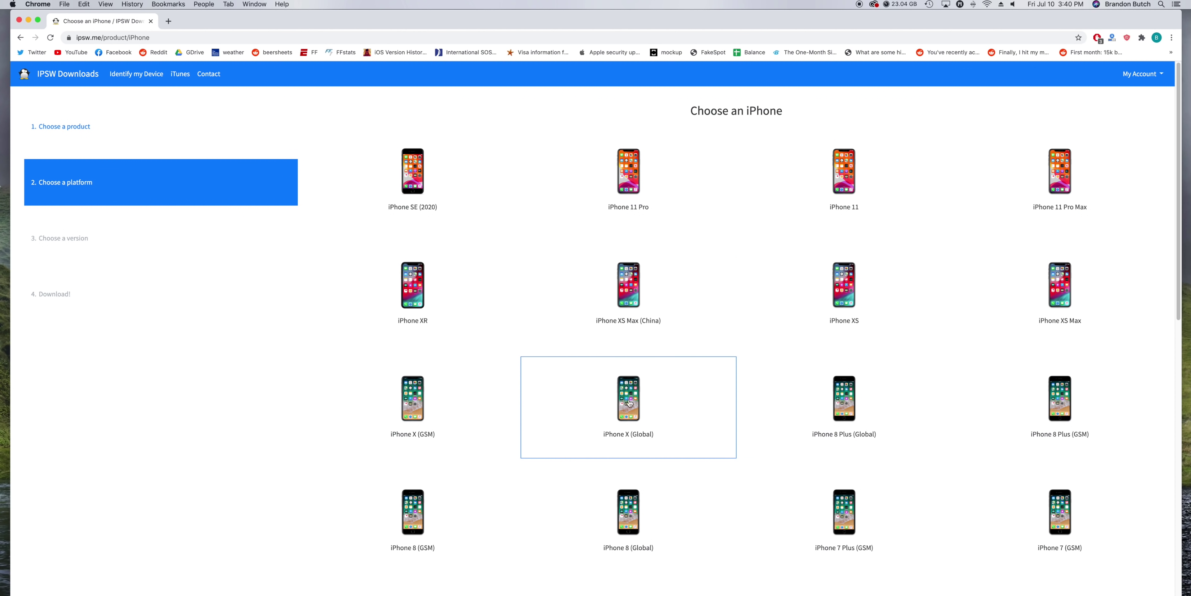
pyautogui.click(431, 200)
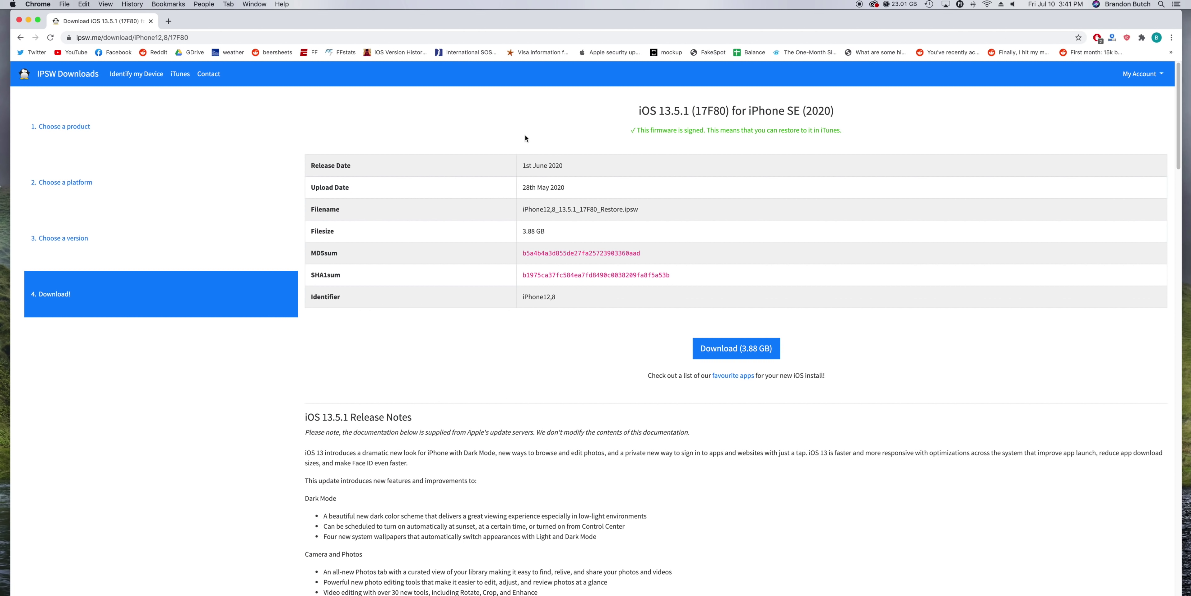
pyautogui.click(722, 349)
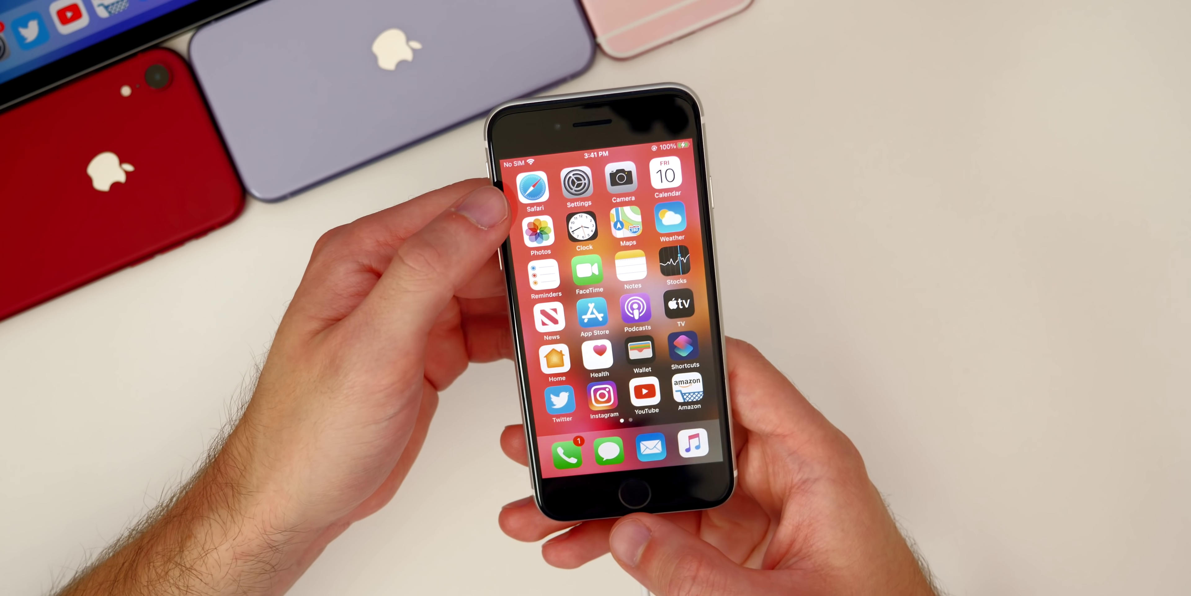
# - Check iCloud Backup under Settings > Apple ID > iCloud, then bring up iTunes on the Mac
pyautogui.click(576, 183)
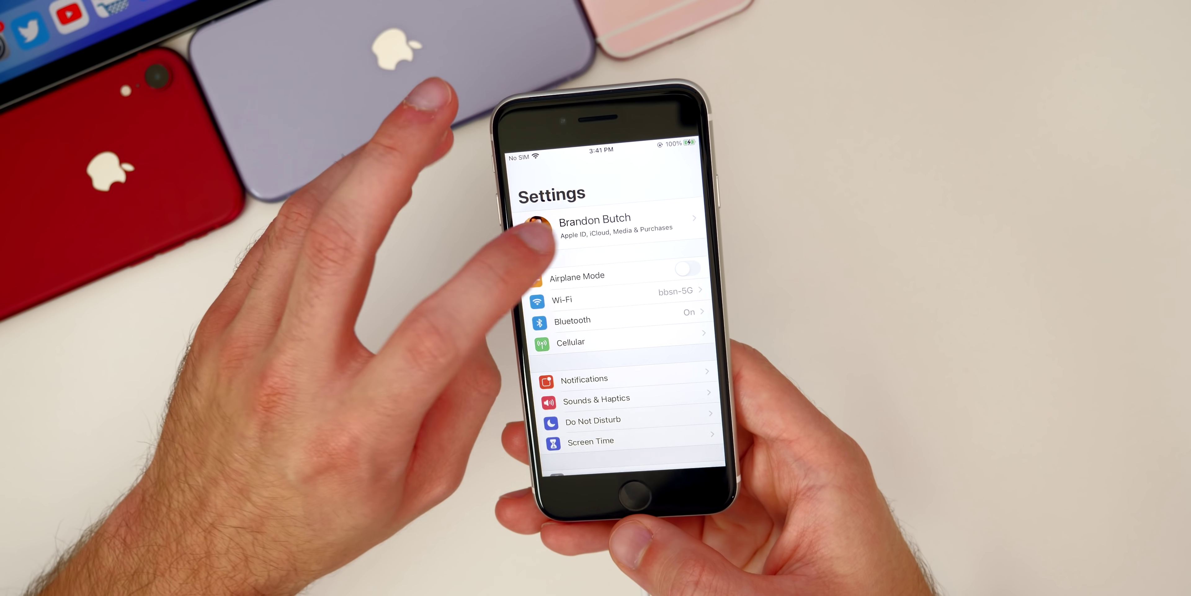
pyautogui.click(546, 229)
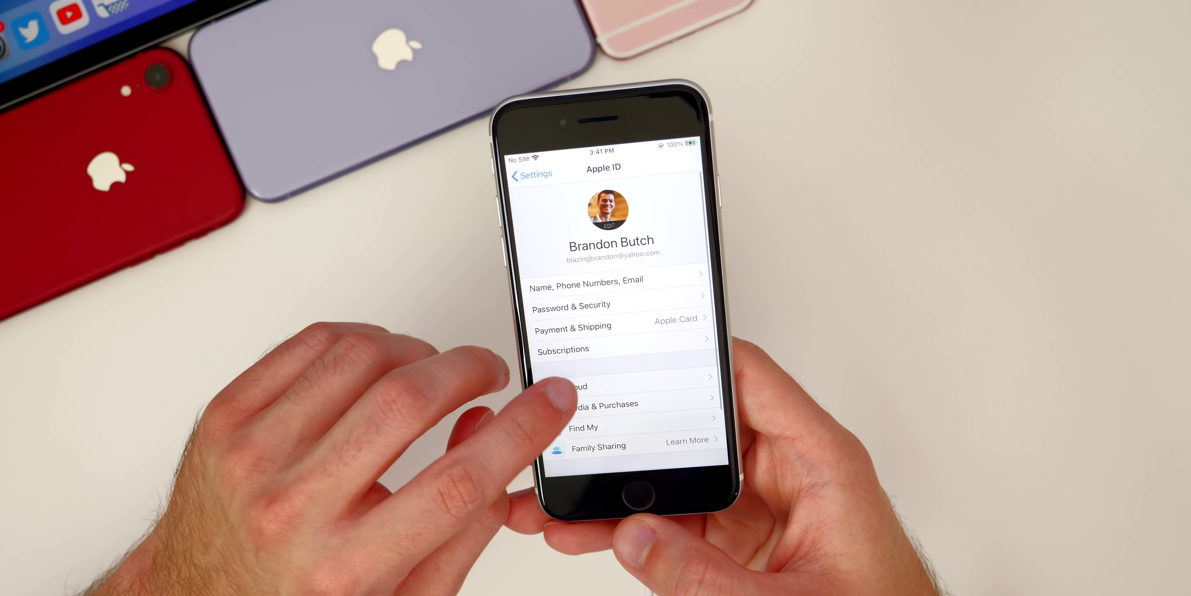
pyautogui.click(562, 388)
pyautogui.scroll(-10, 601, 323)
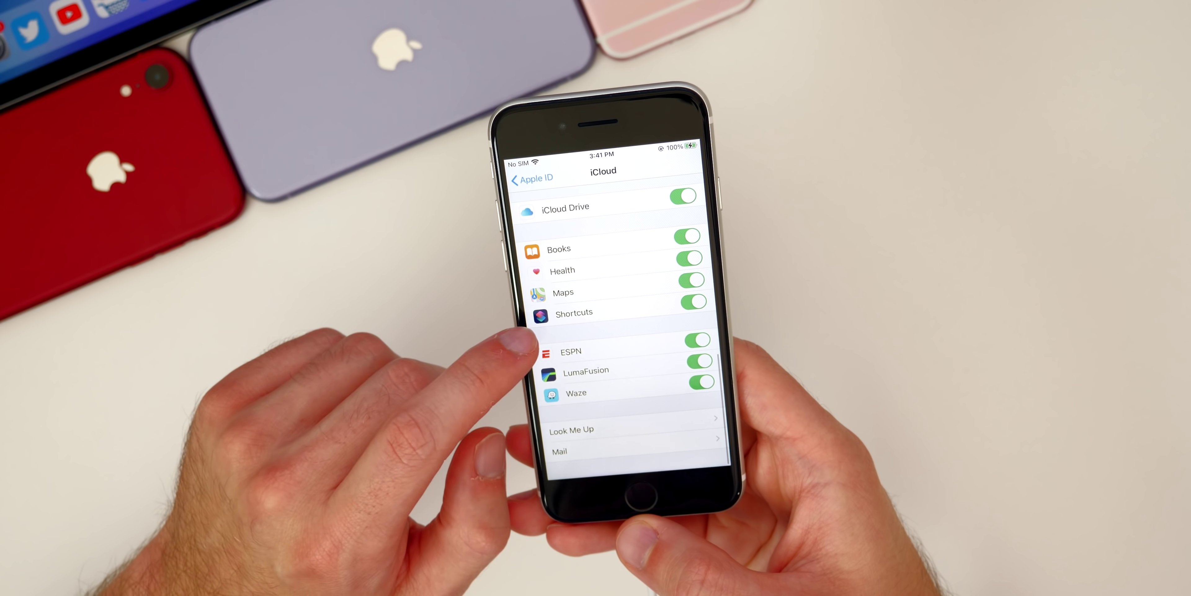
pyautogui.scroll(8, 601, 324)
pyautogui.click(545, 307)
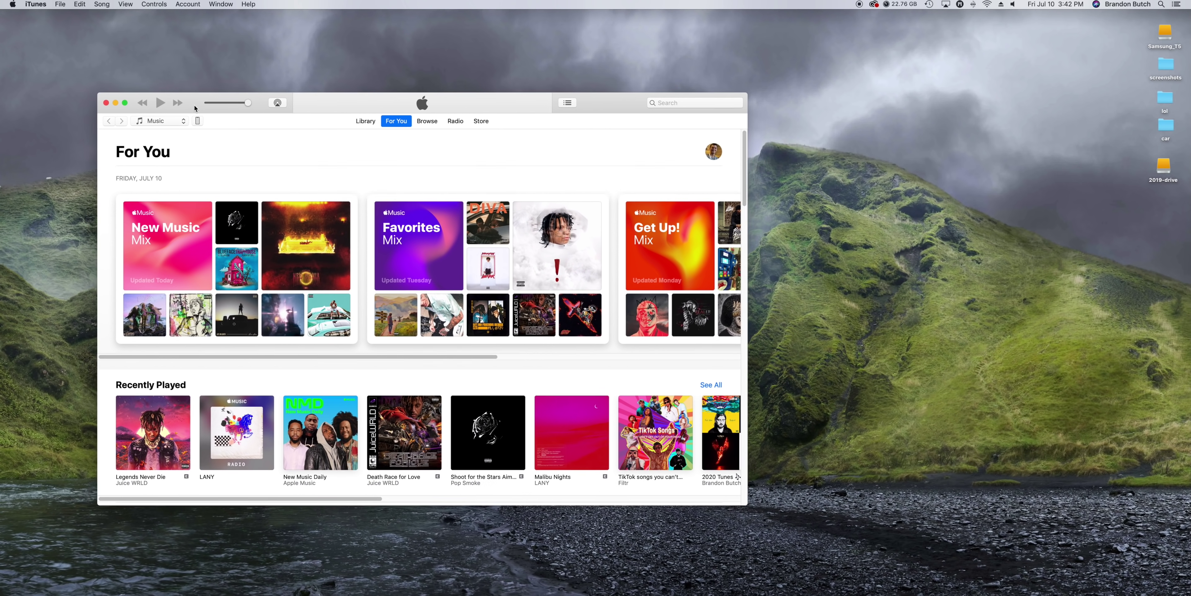
pyautogui.moveTo(195, 108); pyautogui.dragTo(218, 123)
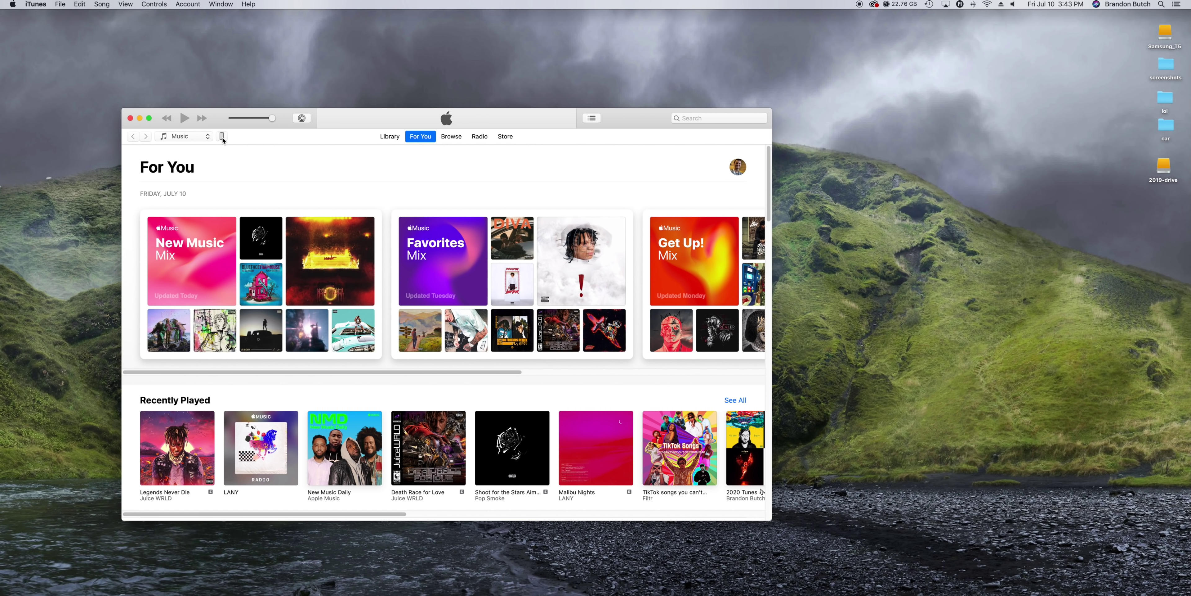
# - Back up the connected iPhone SE to this computer without encryption
pyautogui.click(222, 137)
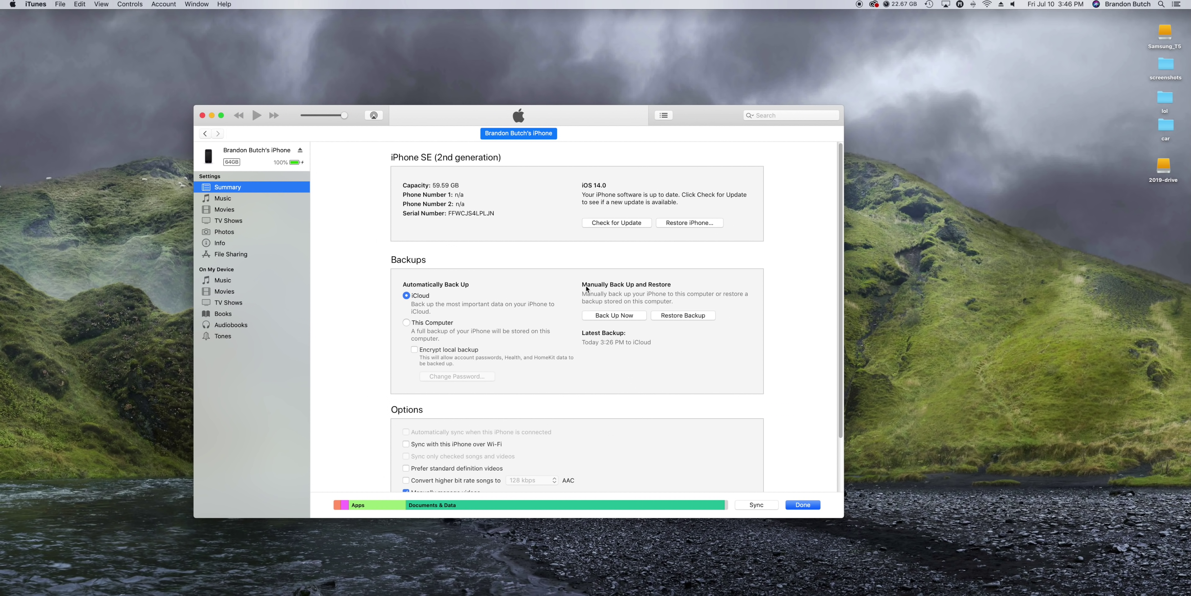
pyautogui.click(628, 315)
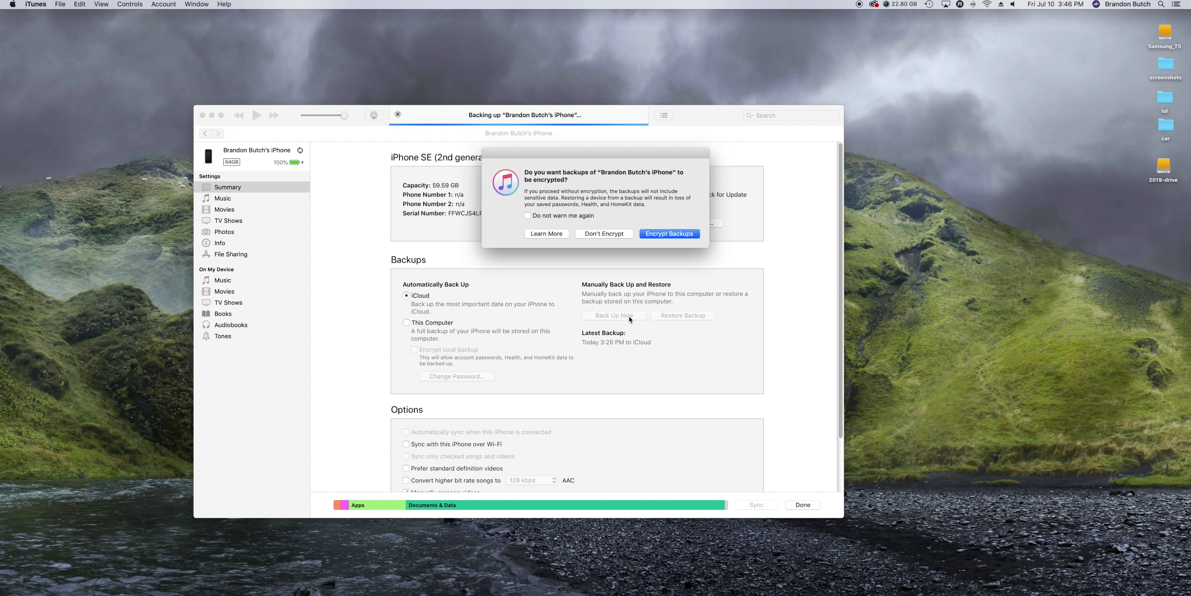
pyautogui.moveTo(581, 155); pyautogui.dragTo(537, 228)
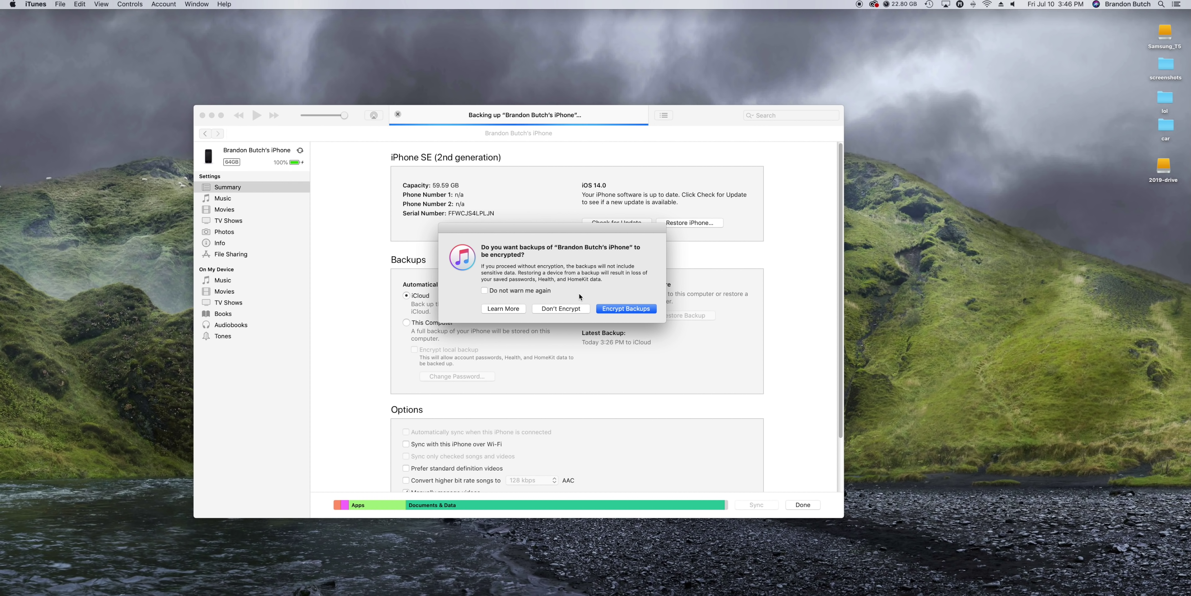
pyautogui.click(556, 309)
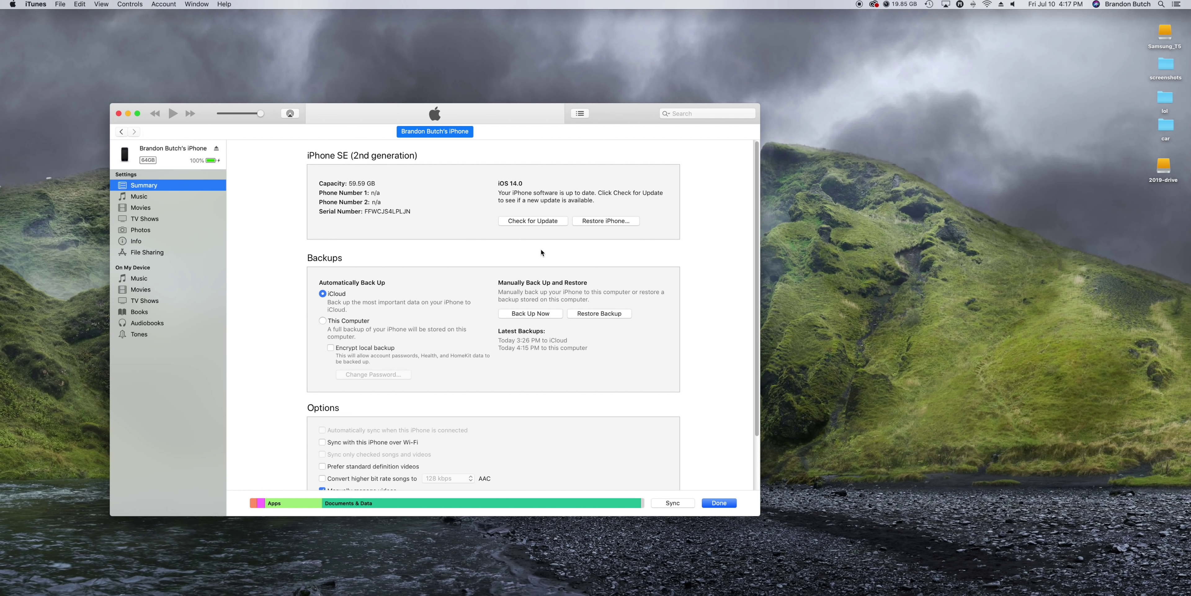
# - Restore the iPhone from iPhone12,8_13.5.1_17F80_Restore.ipsw in Downloads, confirming the erase
pyautogui.keyDown('alt'); pyautogui.click(608, 220); pyautogui.keyUp('alt')
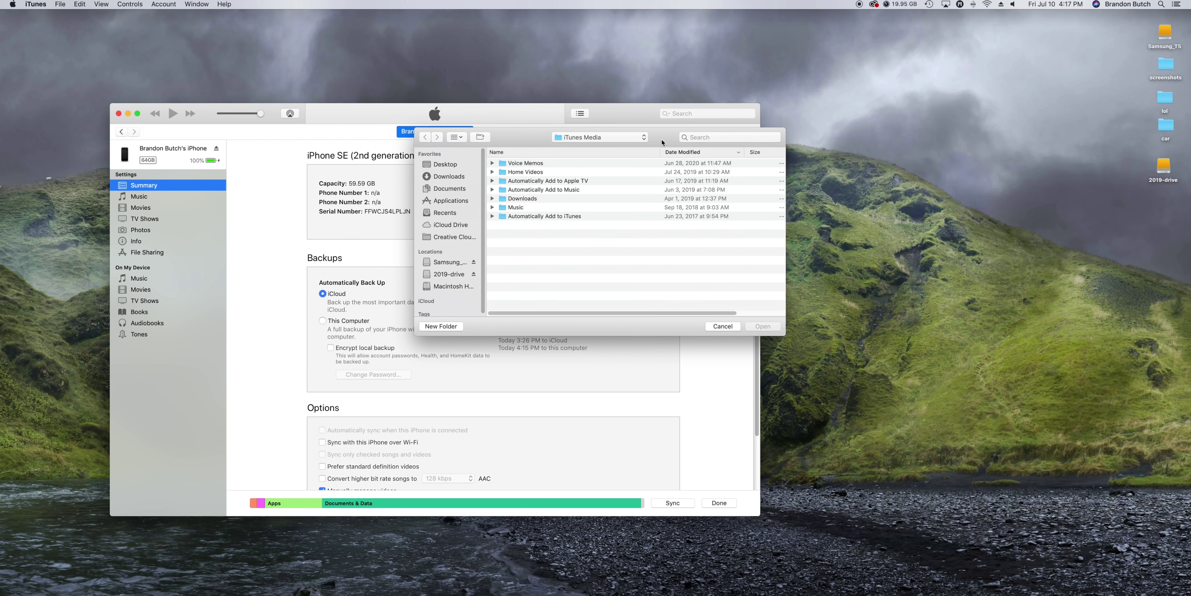
pyautogui.click(479, 176)
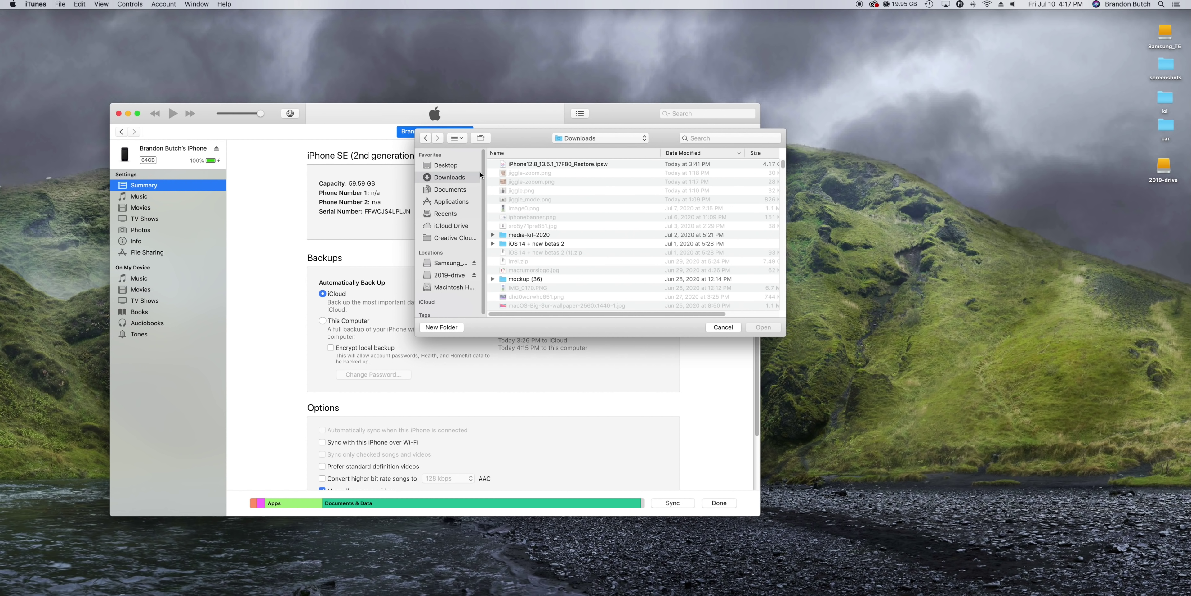
pyautogui.click(531, 163)
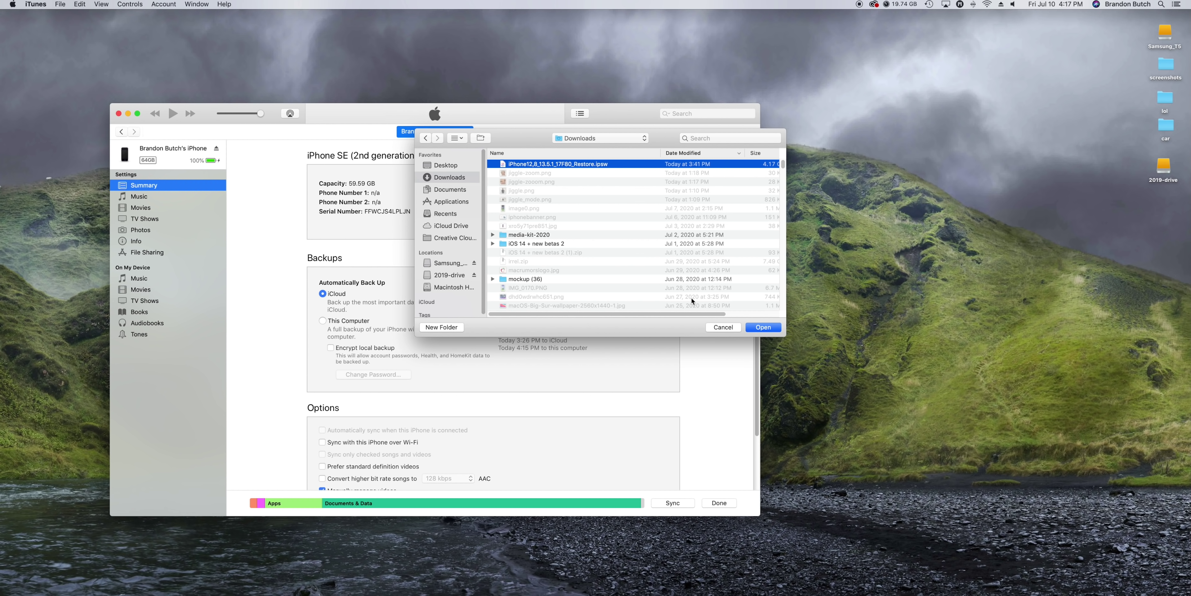
pyautogui.click(764, 327)
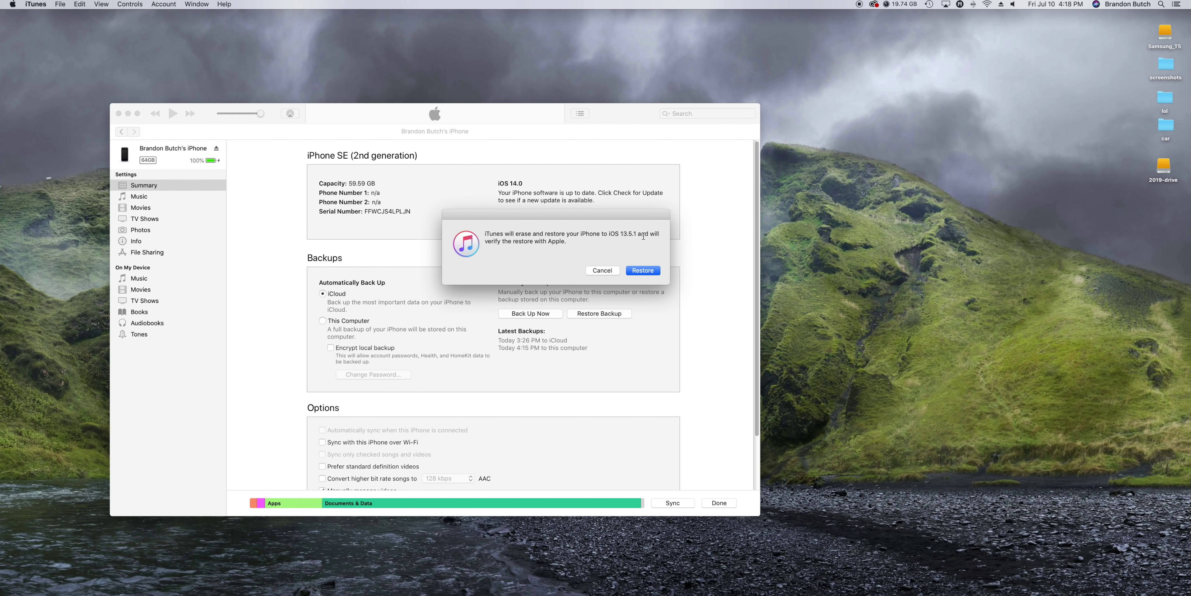
pyautogui.click(643, 271)
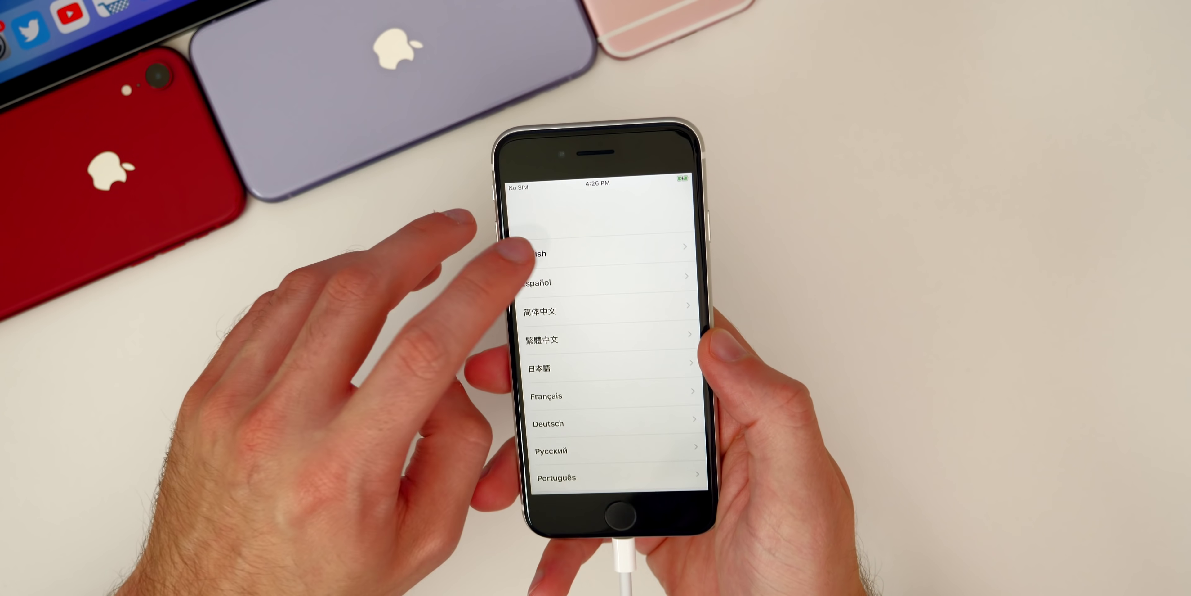
# - Choose English and United States, then skip Apple ID sign-in with Don't Use
pyautogui.click(538, 241)
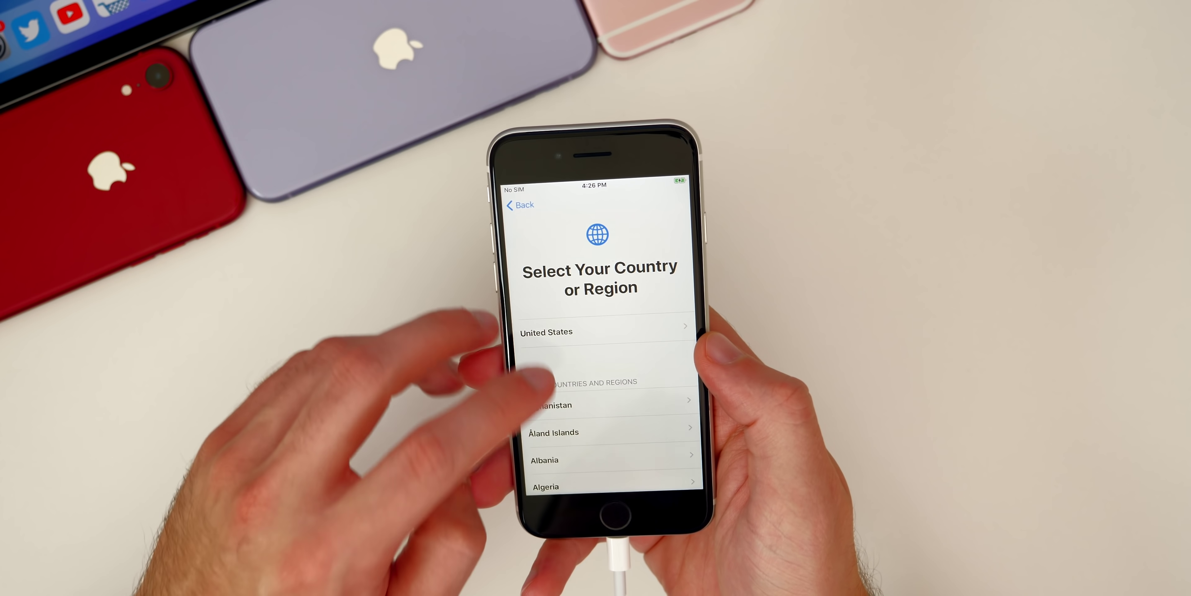
pyautogui.click(527, 315)
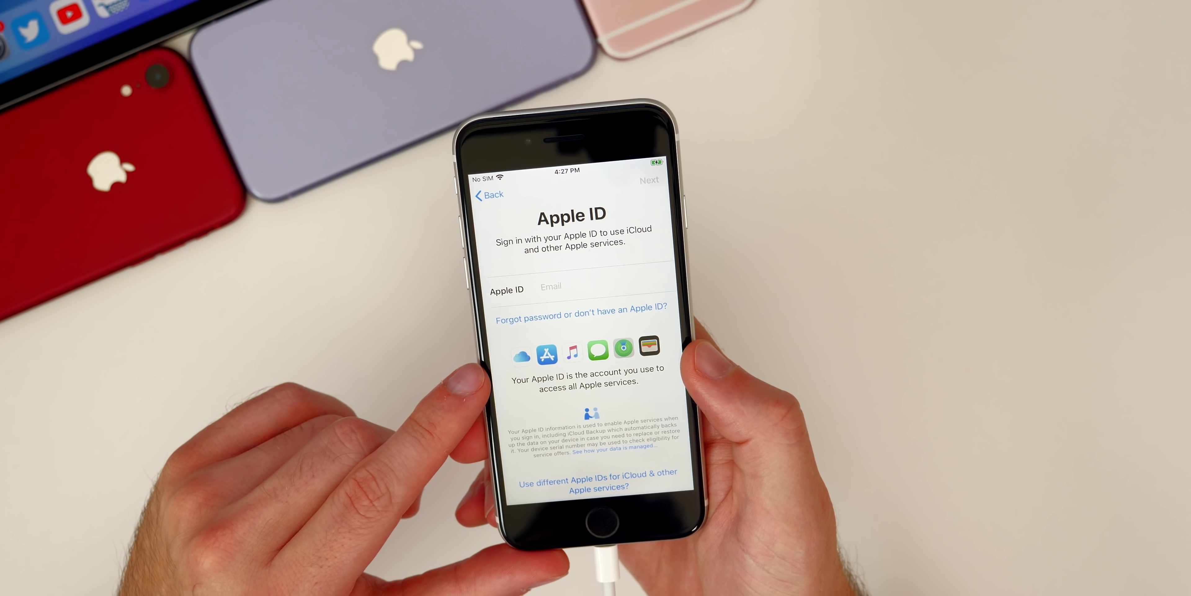
pyautogui.click(581, 313)
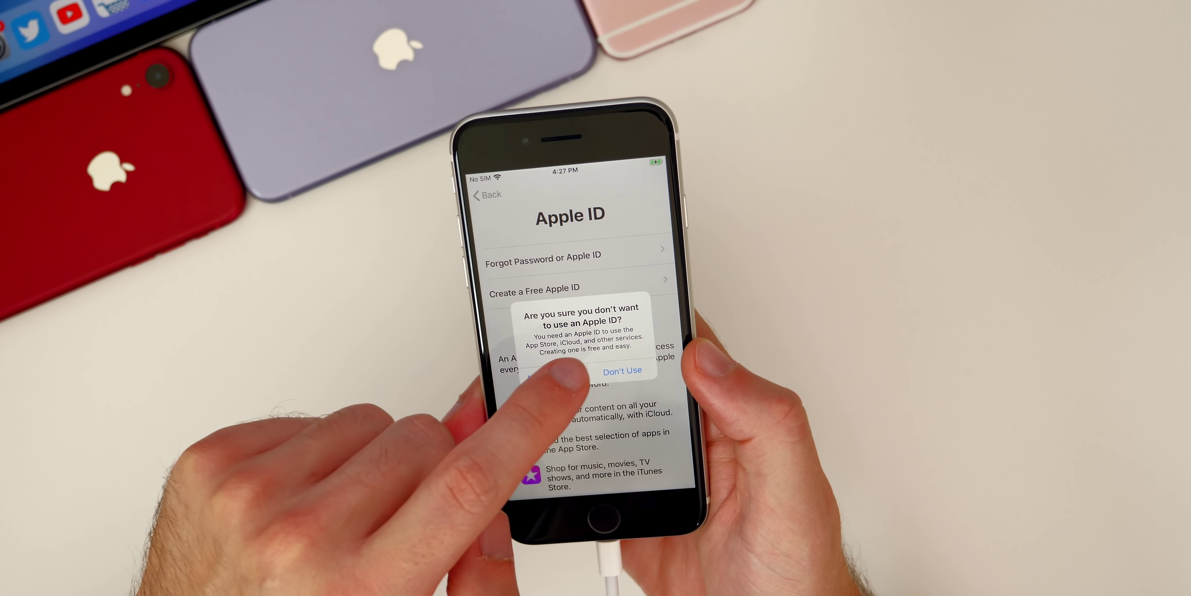
pyautogui.click(574, 372)
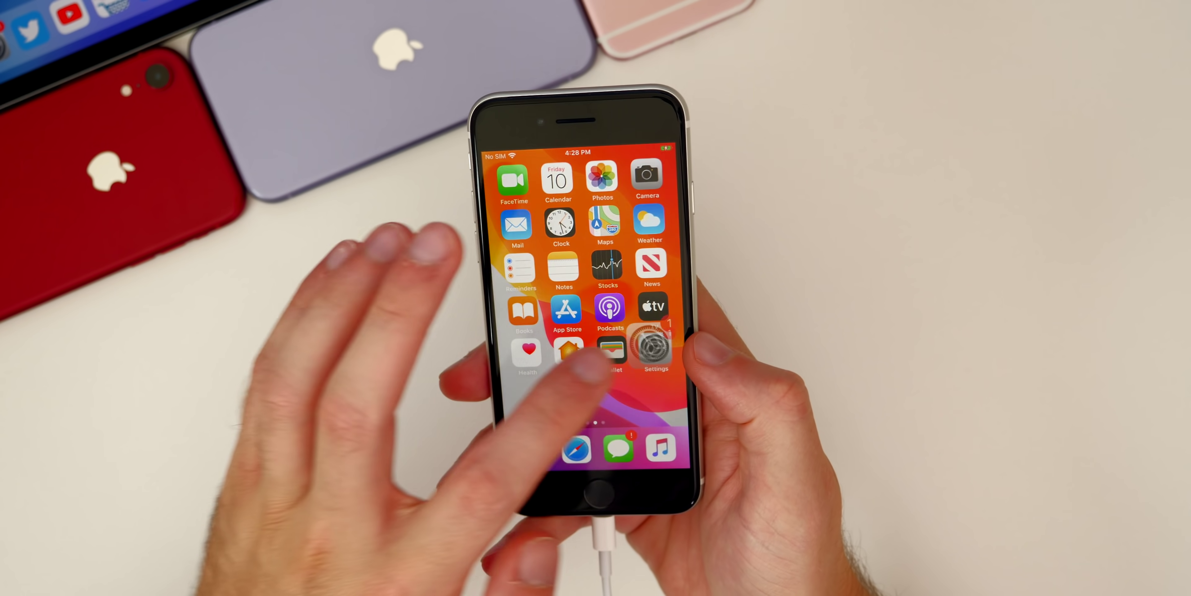
pyautogui.scroll(-5, 531, 370)
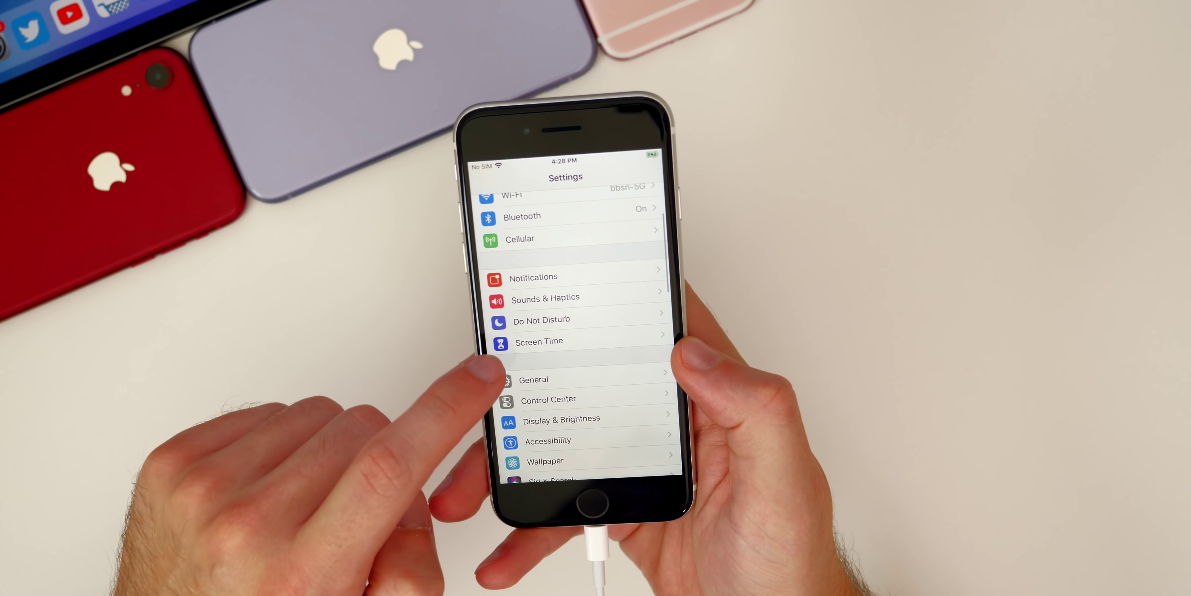
pyautogui.click(513, 379)
pyautogui.click(470, 227)
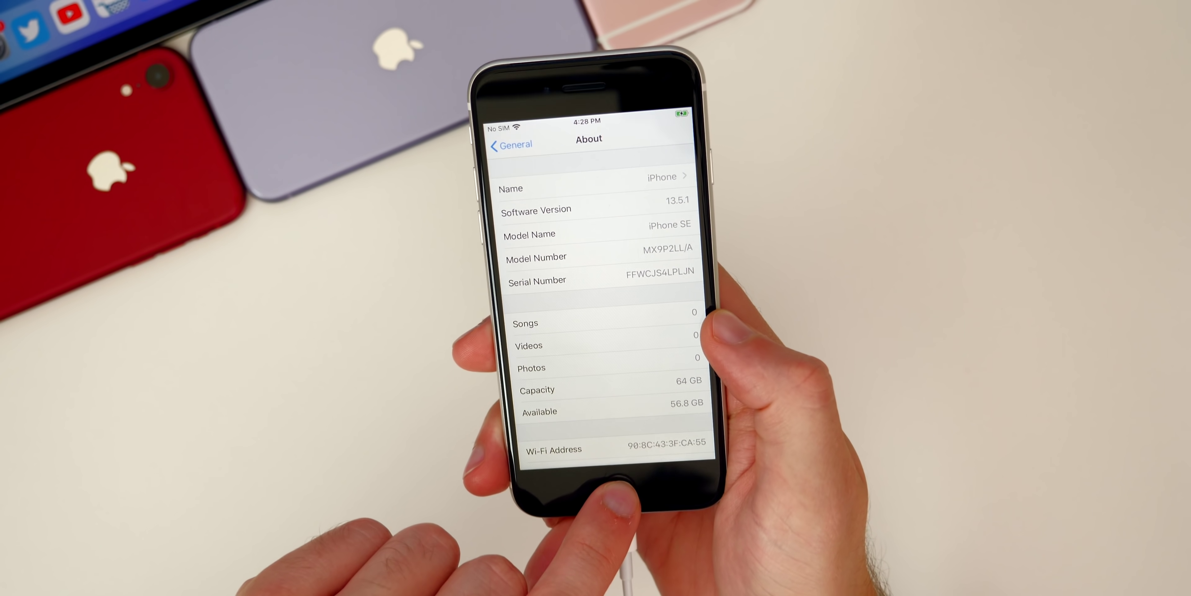
pyautogui.click(617, 484)
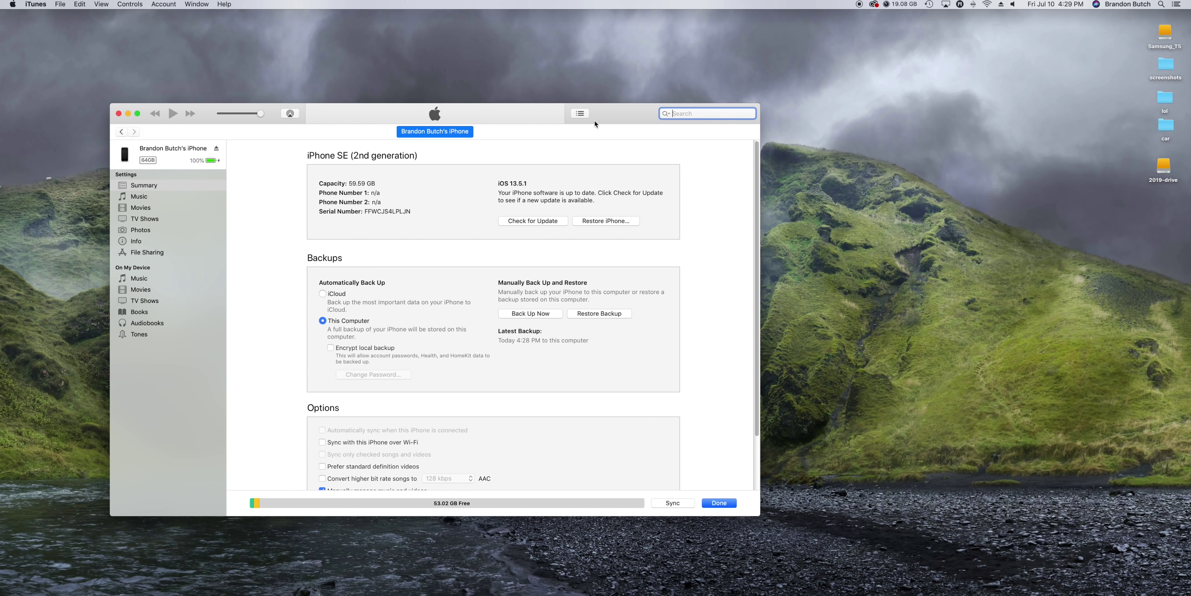
# - Reposition iTunes showing iOS 13.5.1 and open a new Finder window
pyautogui.moveTo(623, 115); pyautogui.dragTo(638, 134)
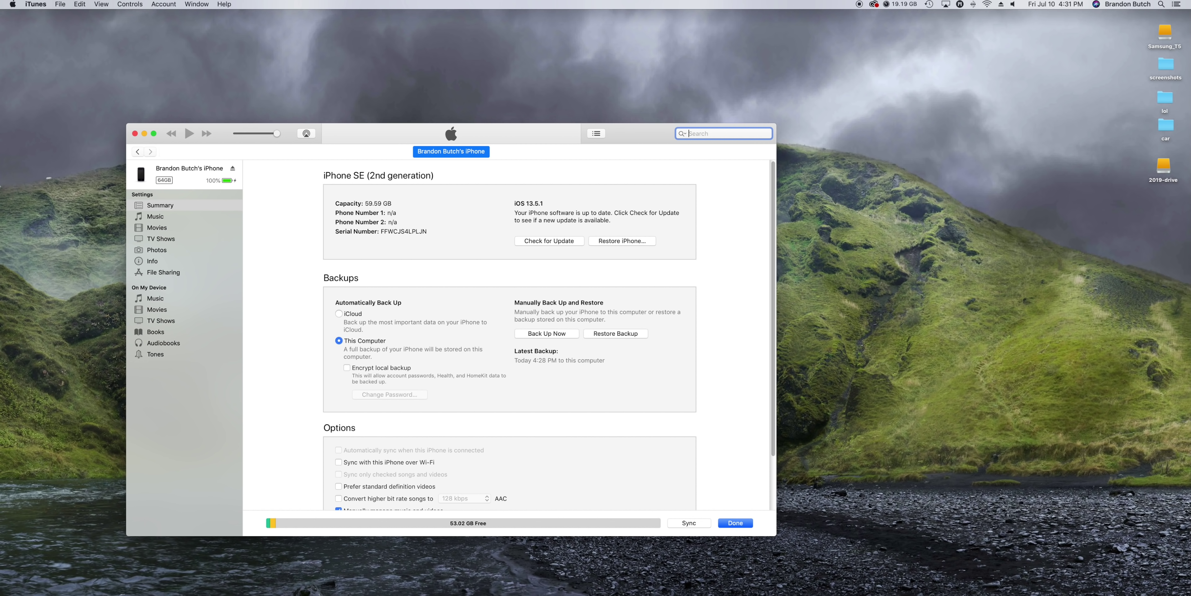
pyautogui.press('super+alt+space')
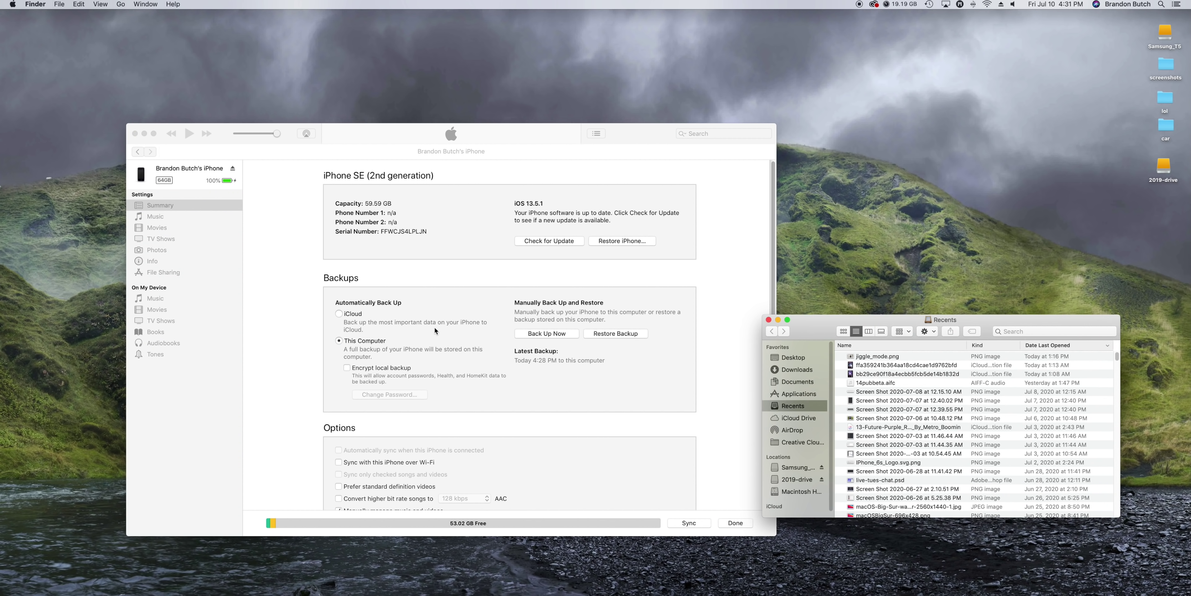
# - Go to ~/Library/Application Support/MobileSync/Backup/ using Go to Folder
pyautogui.click(122, 5)
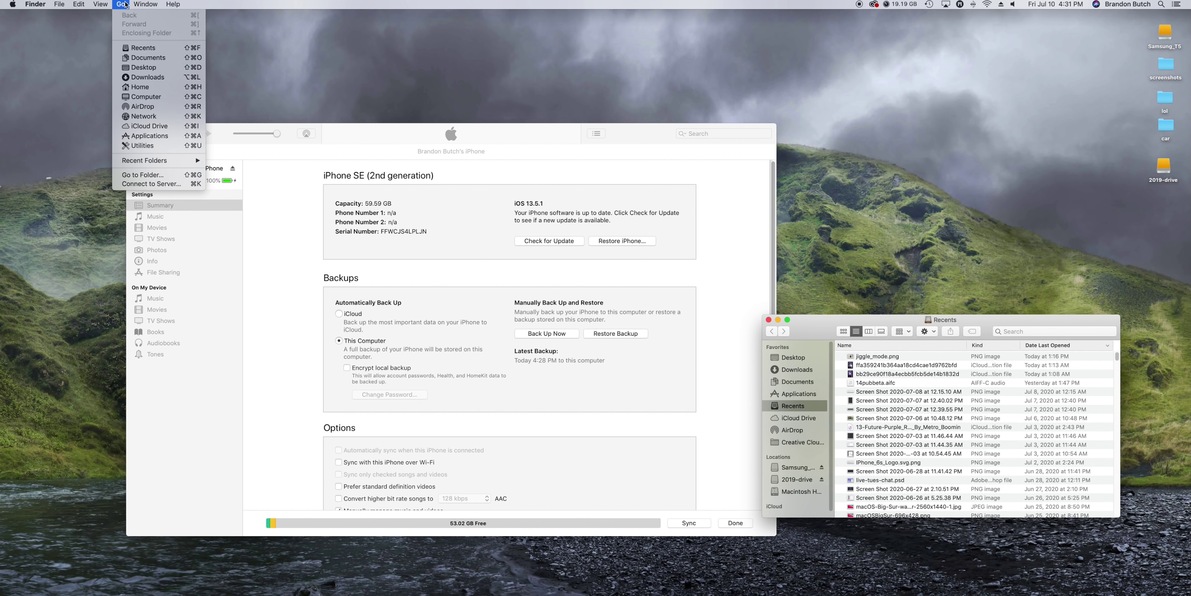
pyautogui.click(163, 175)
pyautogui.moveTo(874, 321); pyautogui.dragTo(500, 222)
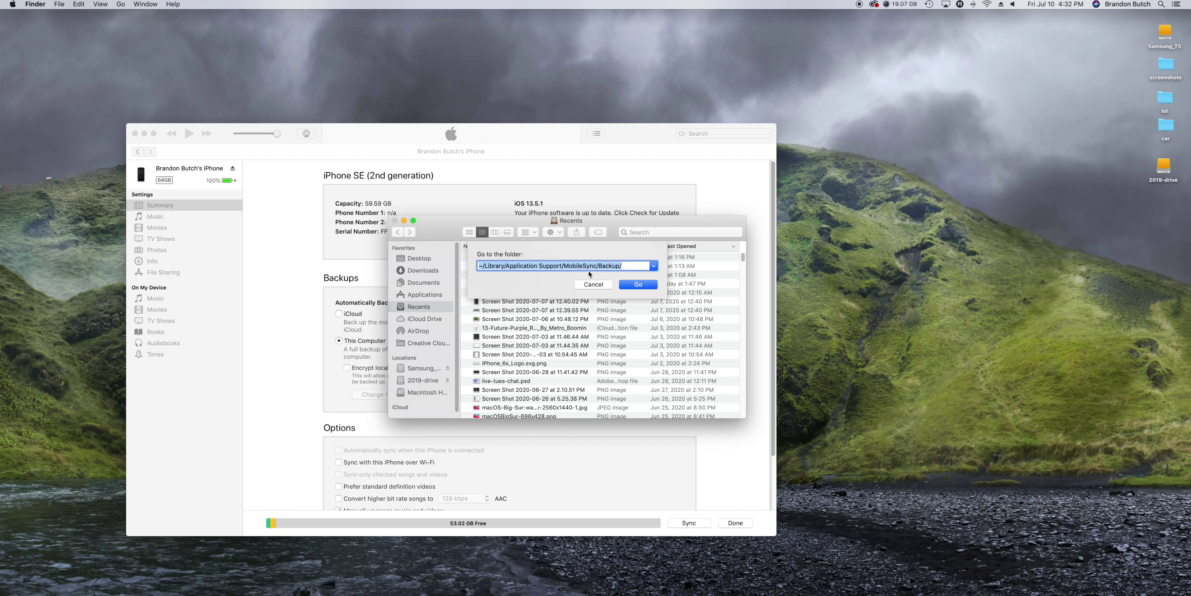
pyautogui.click(634, 282)
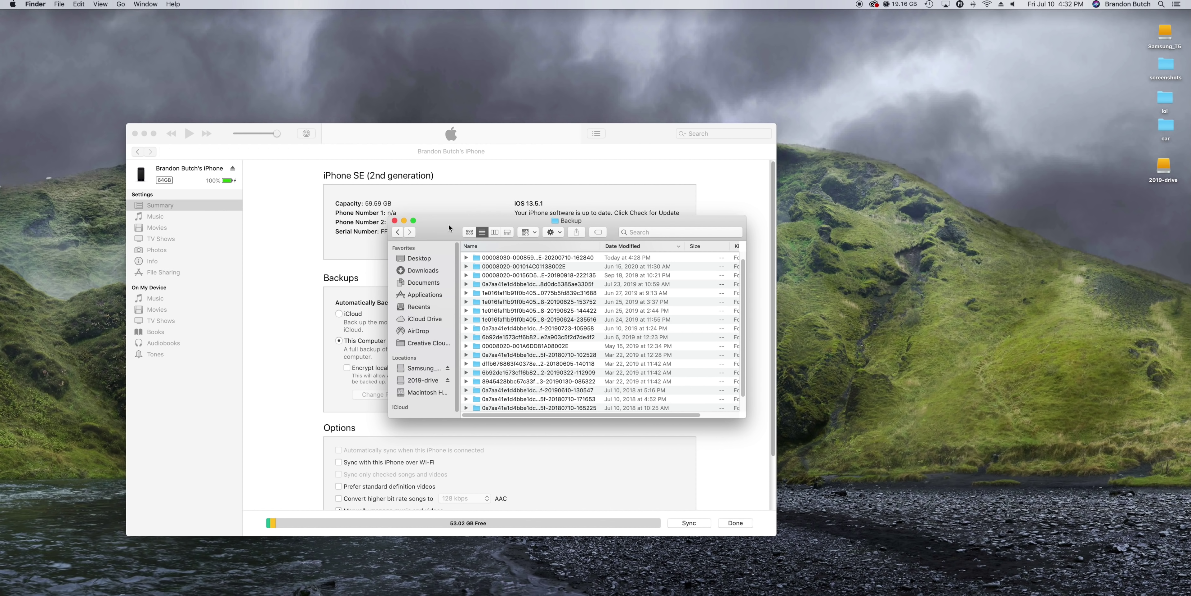
# - Open the backup folder modified today at 4:28 PM
pyautogui.click(544, 259)
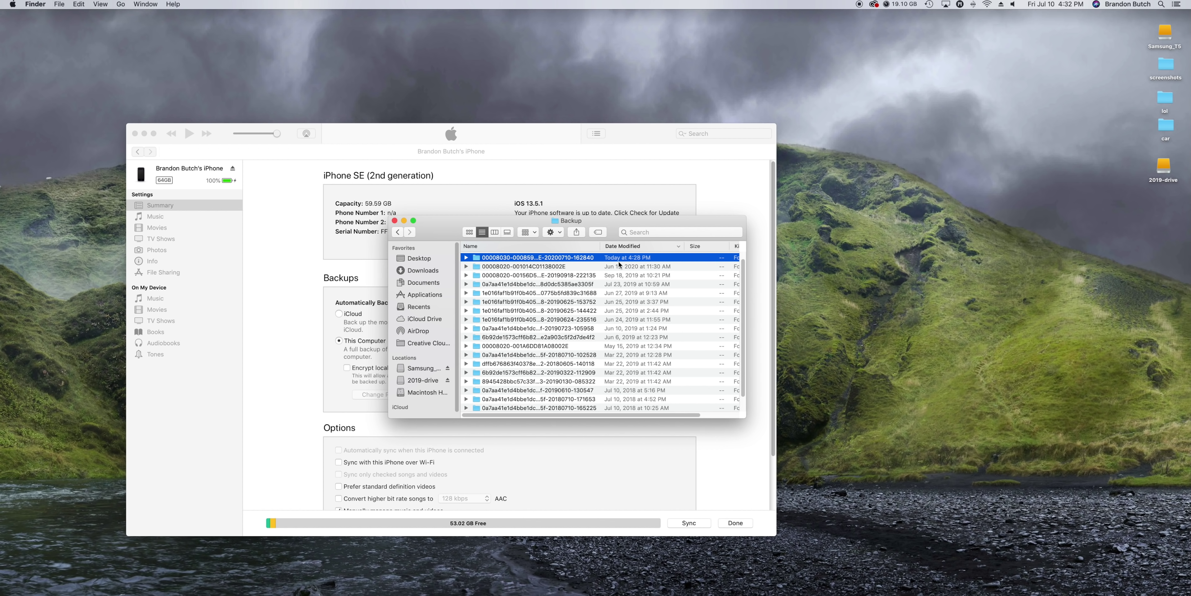
pyautogui.click(546, 261)
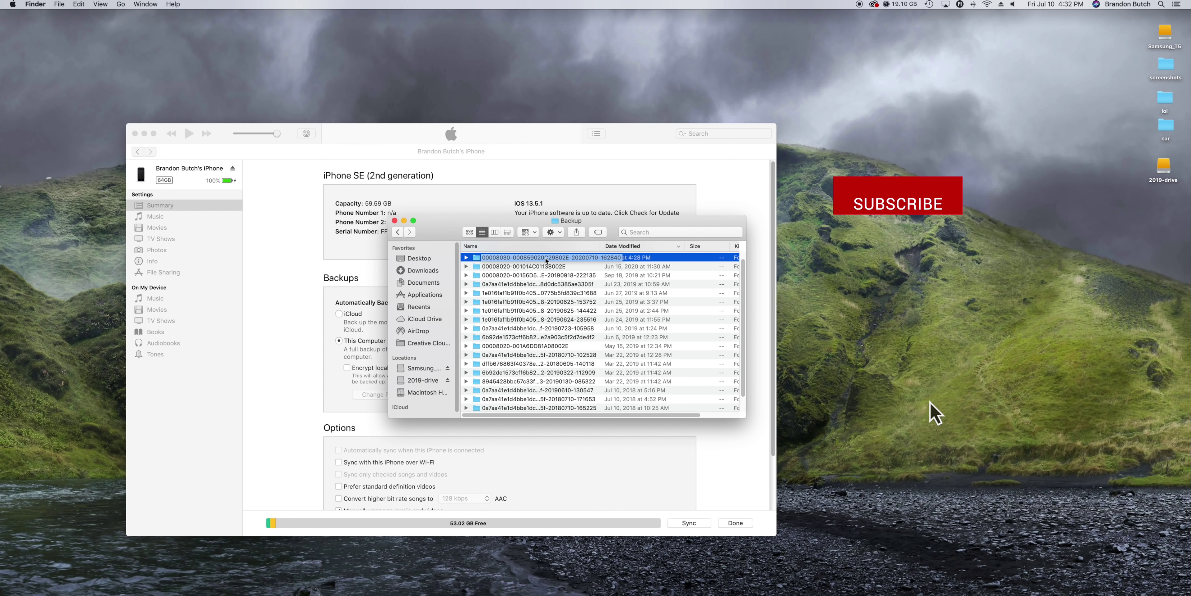
pyautogui.press('Return')
pyautogui.doubleClick(546, 262)
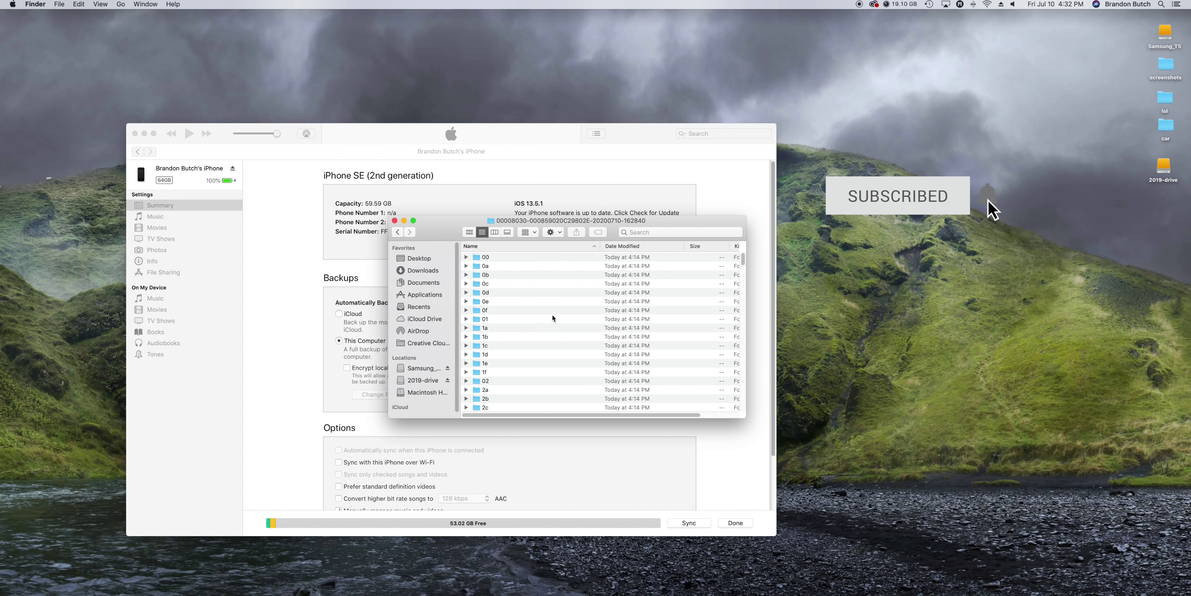
# - Open its Info.plist with TextEdit
pyautogui.scroll(-20, 550, 330)
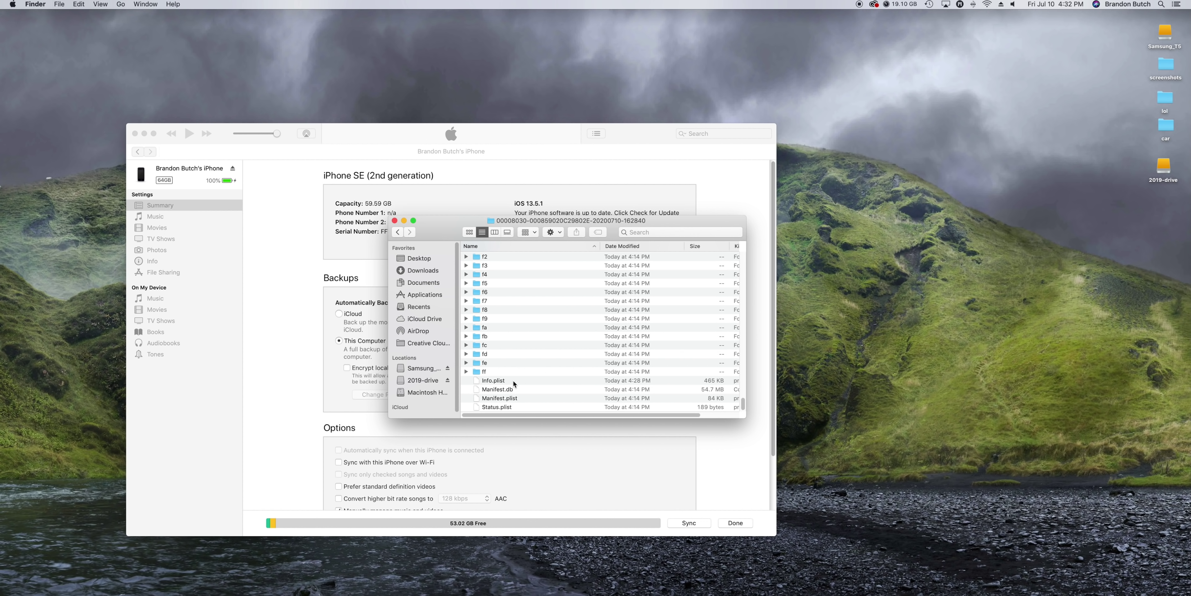
pyautogui.rightClick(515, 384)
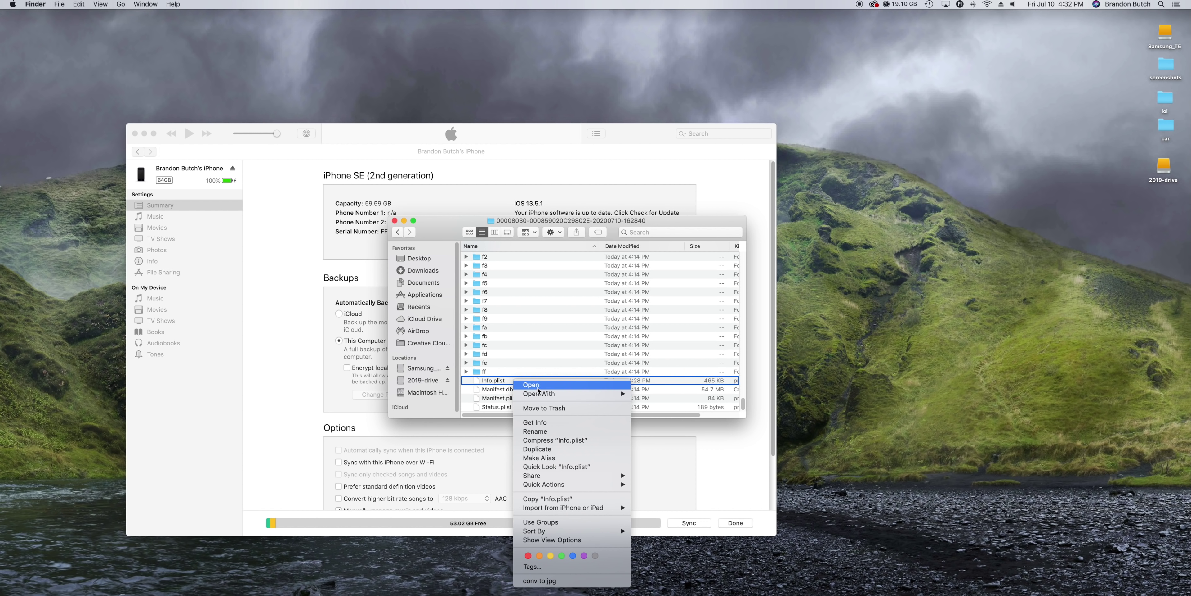
pyautogui.moveTo(601, 393)
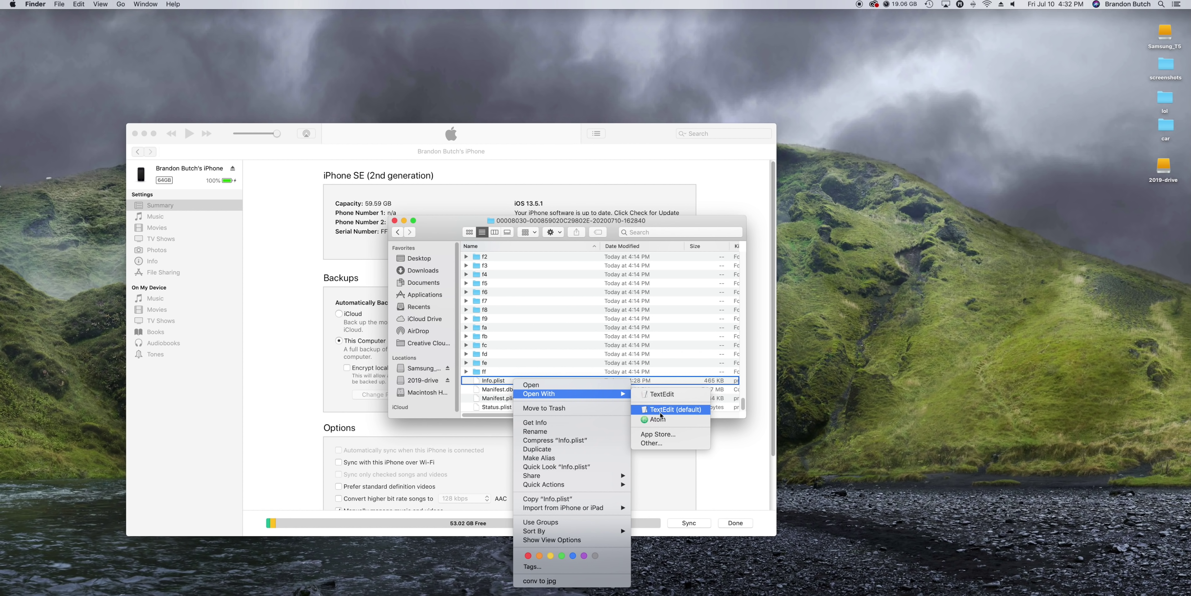
pyautogui.click(663, 394)
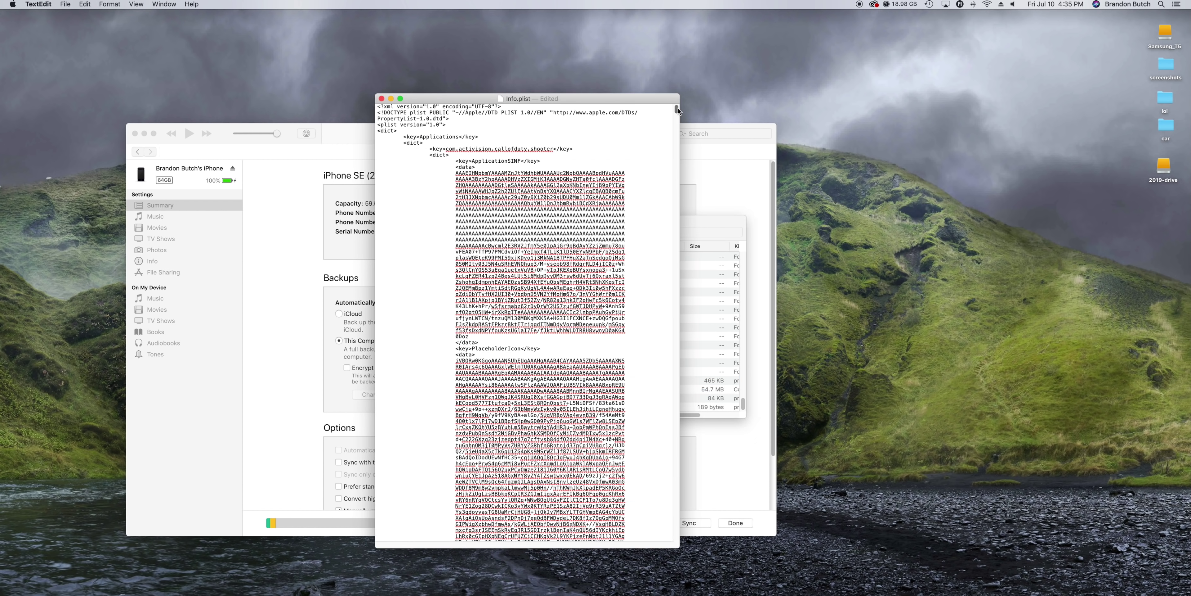
# - Find 'prod' in Info.plist, change Product Version 14.0 to 13.0, and close the file
pyautogui.moveTo(677, 111); pyautogui.dragTo(664, 93)
pyautogui.press('super+f')
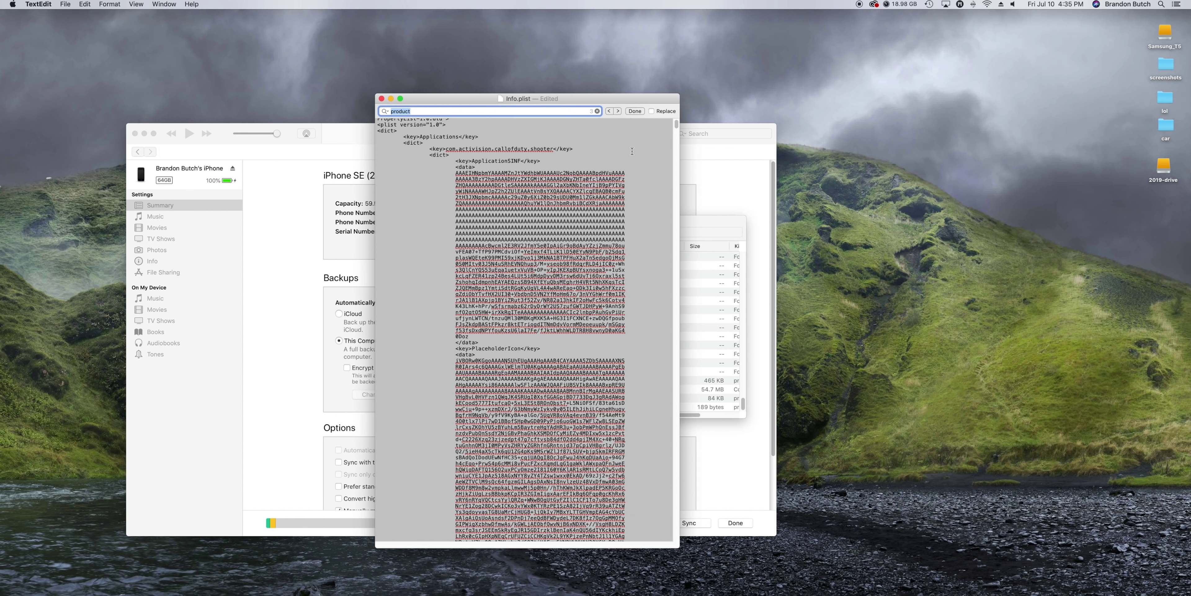
pyautogui.write('prod')
pyautogui.press('Return')
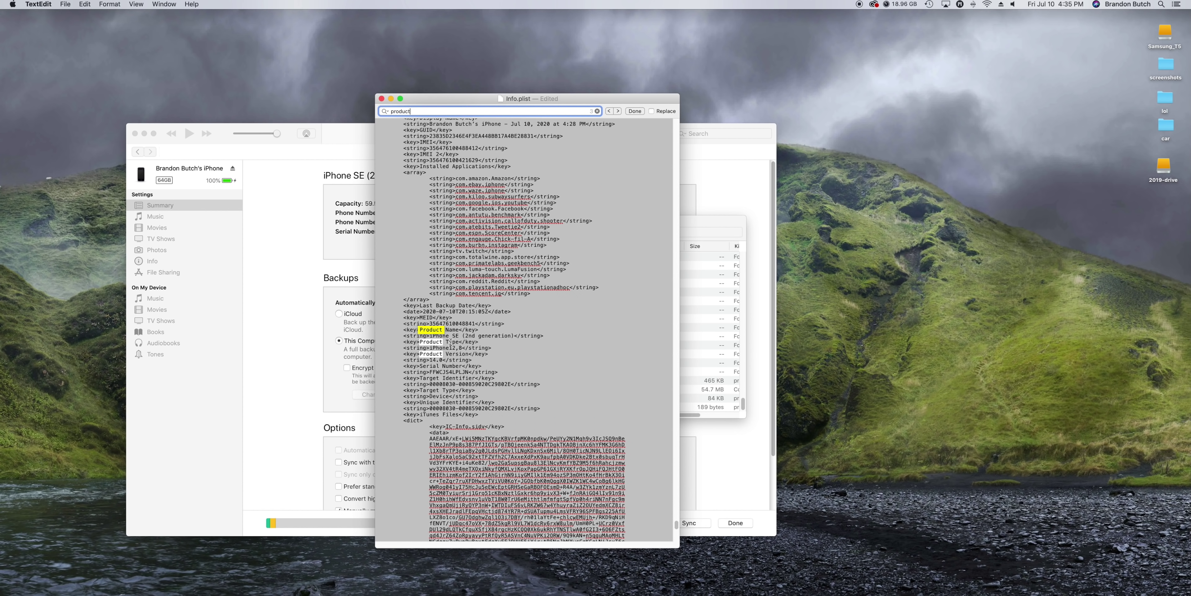
pyautogui.click(451, 359)
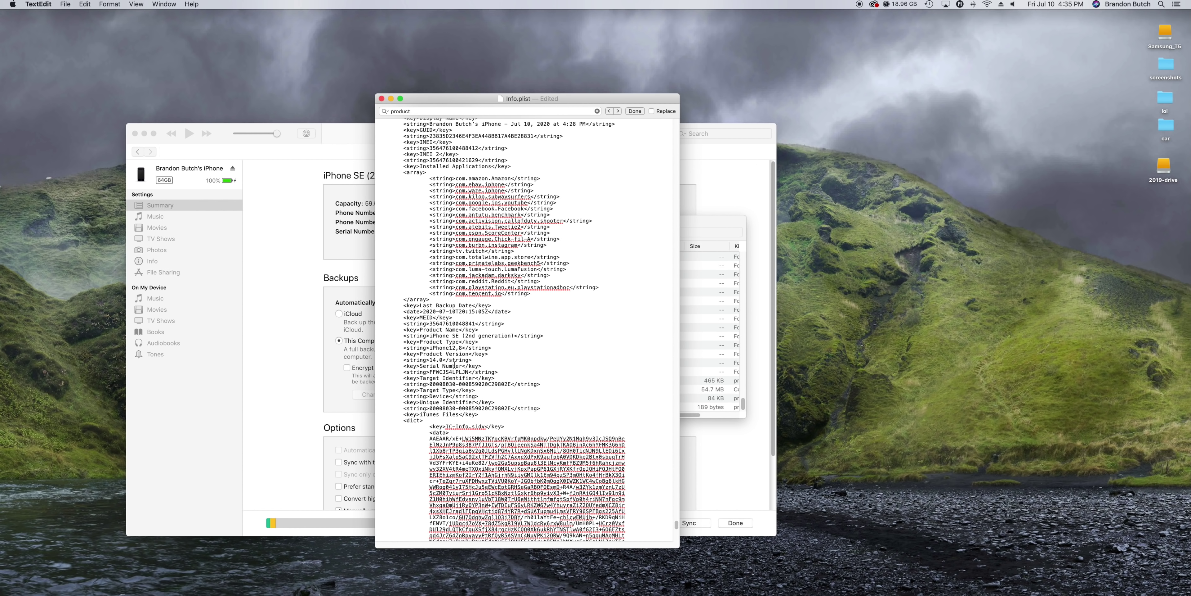
pyautogui.press('BackSpace')
pyautogui.write('3')
pyautogui.click(381, 99)
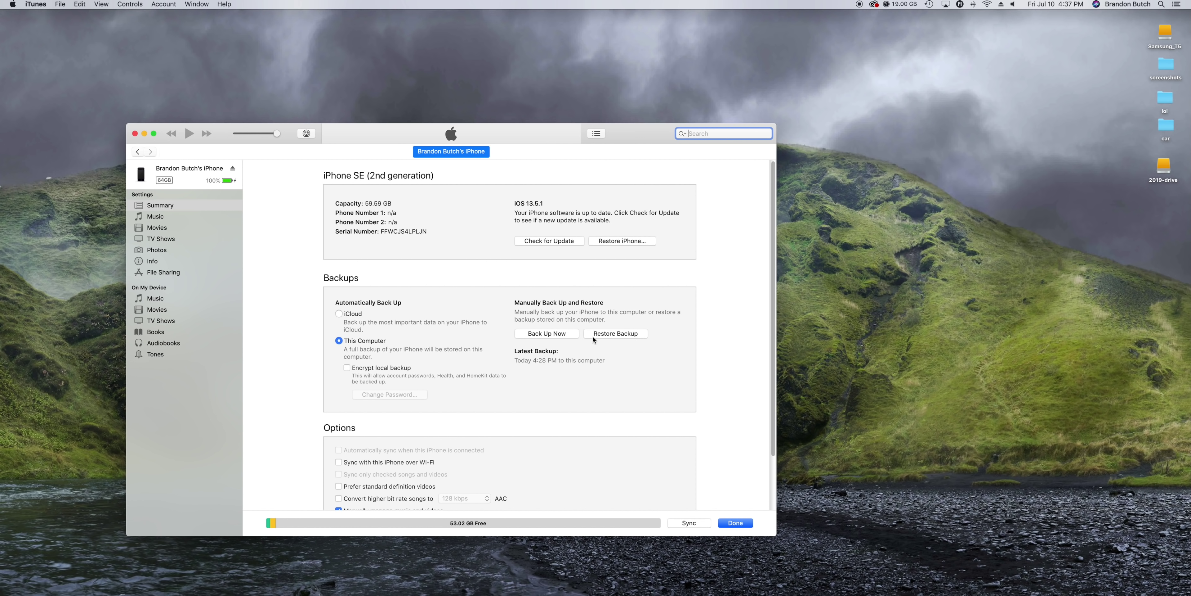
# - Restore the iPhone from today's 4:28 PM backup, choosing Use Older Backup
pyautogui.click(617, 336)
pyautogui.click(596, 290)
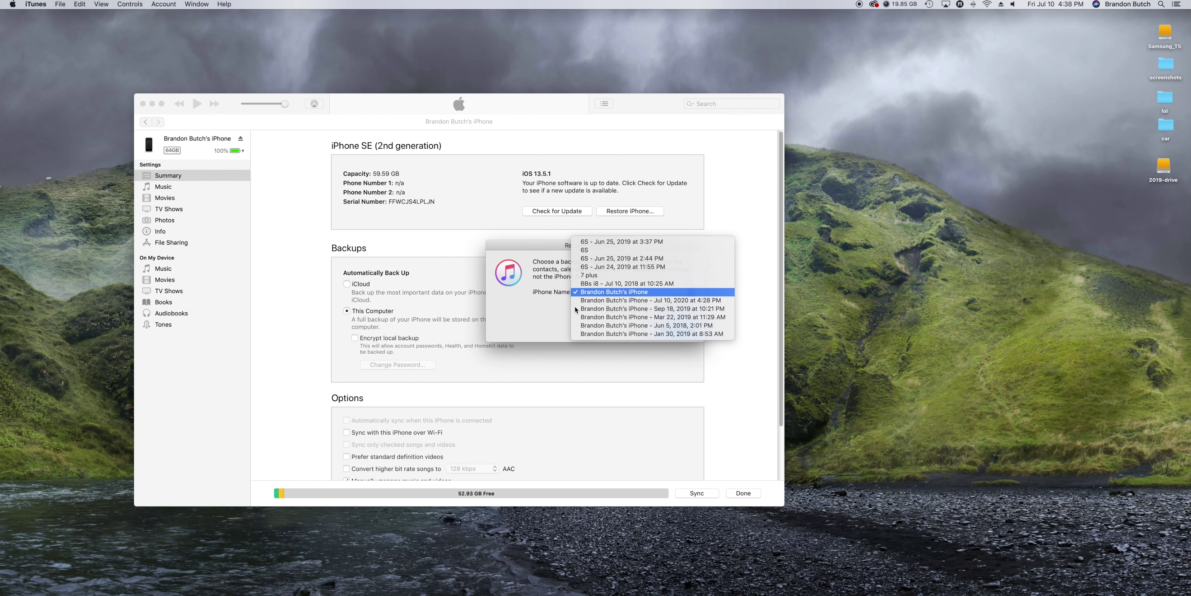
pyautogui.click(576, 309)
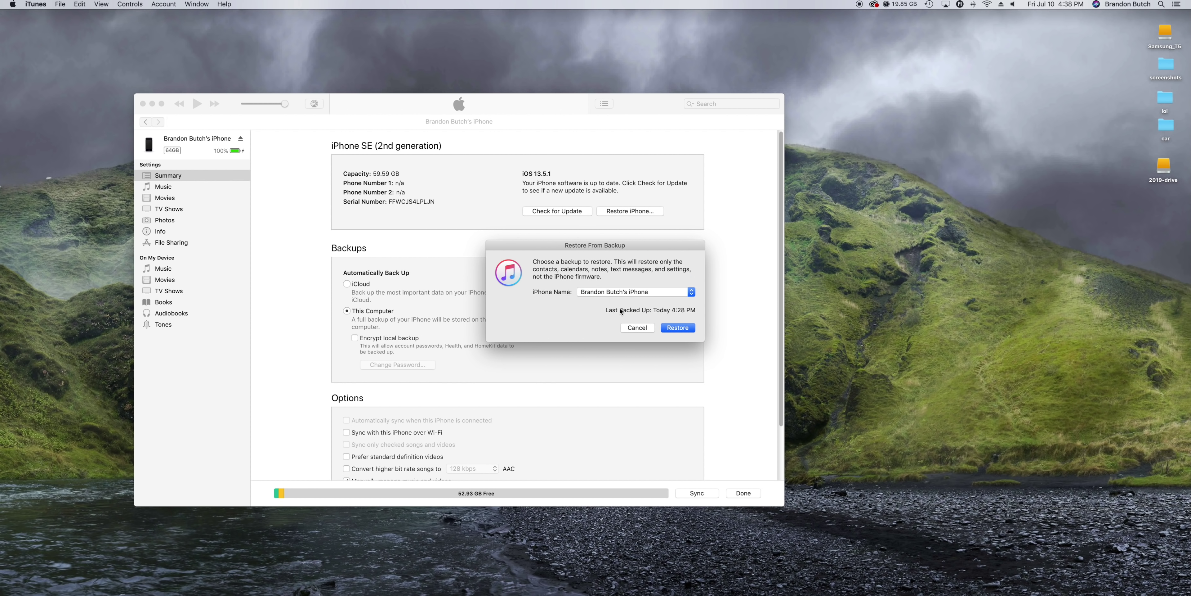
pyautogui.click(679, 327)
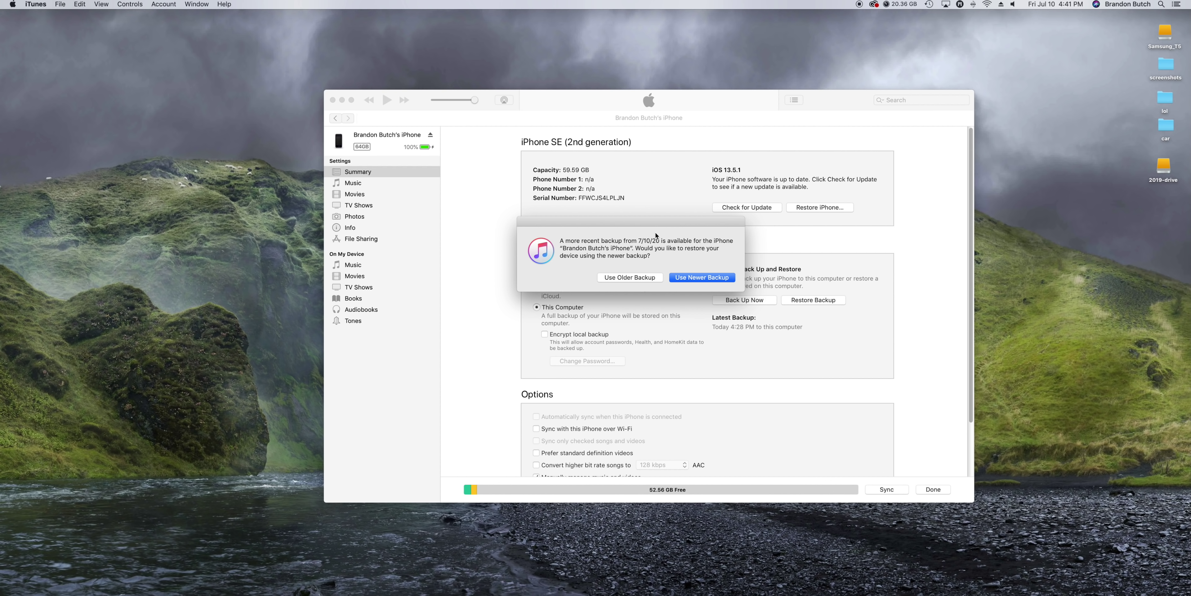
pyautogui.click(626, 277)
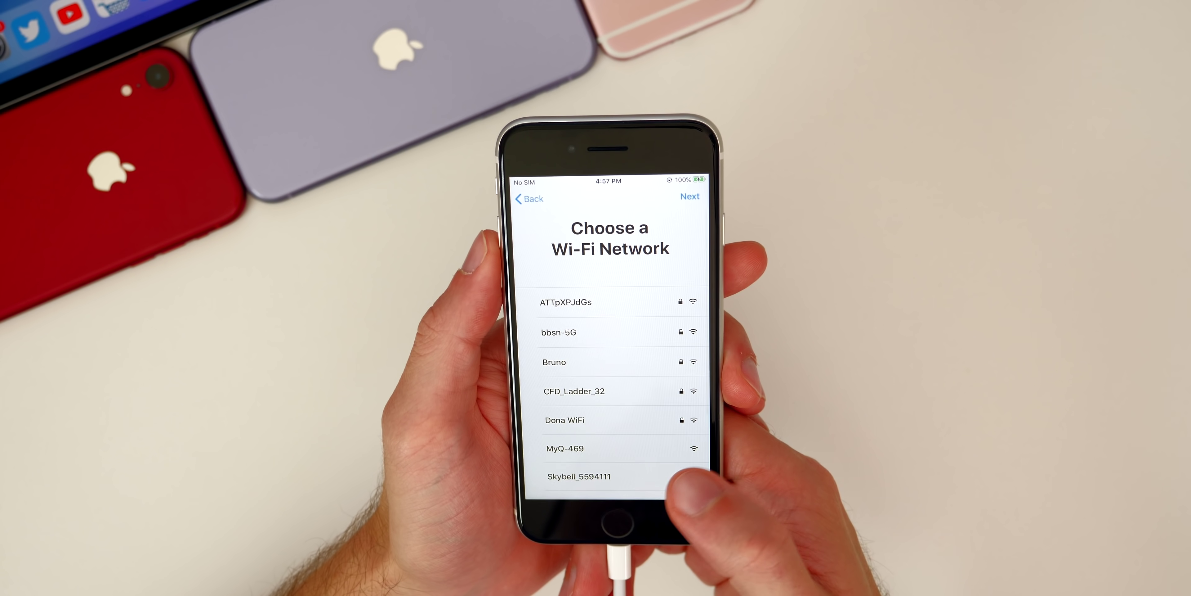
# - Join bbsn-5G, set up Touch ID later, and dismiss both Apple ID prompts with Not Now
pyautogui.click(656, 330)
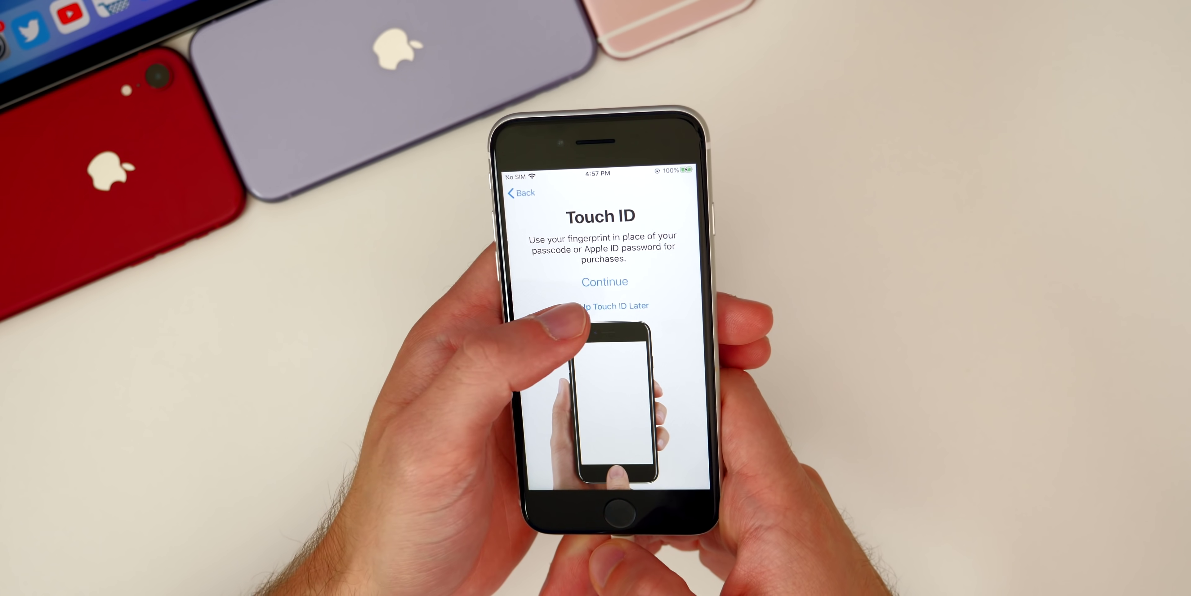
pyautogui.click(601, 295)
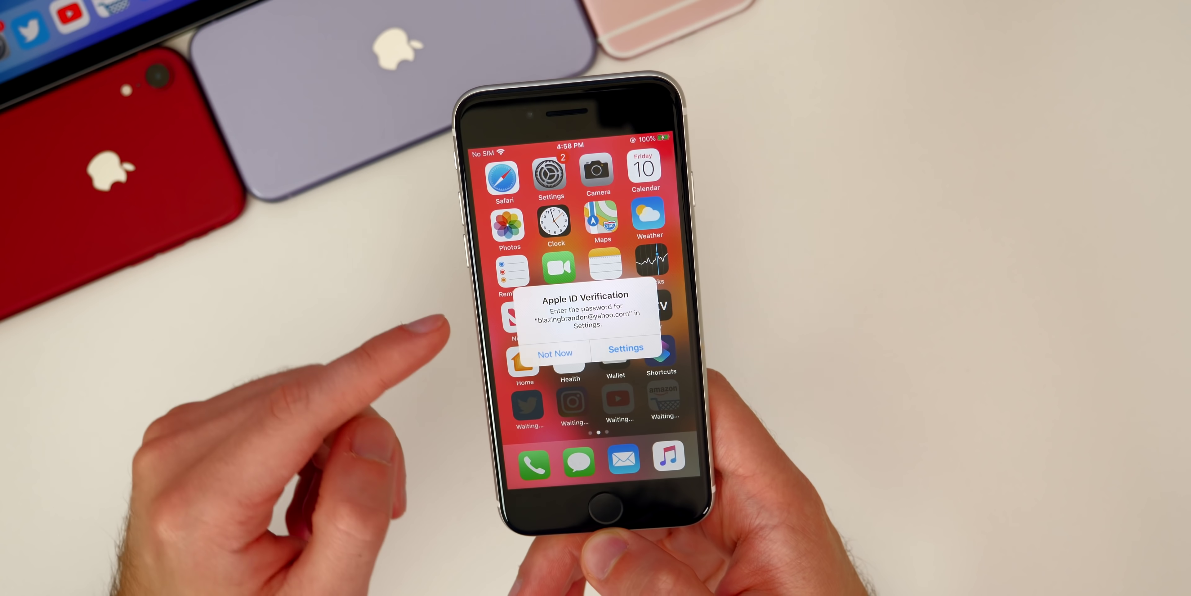
pyautogui.click(558, 353)
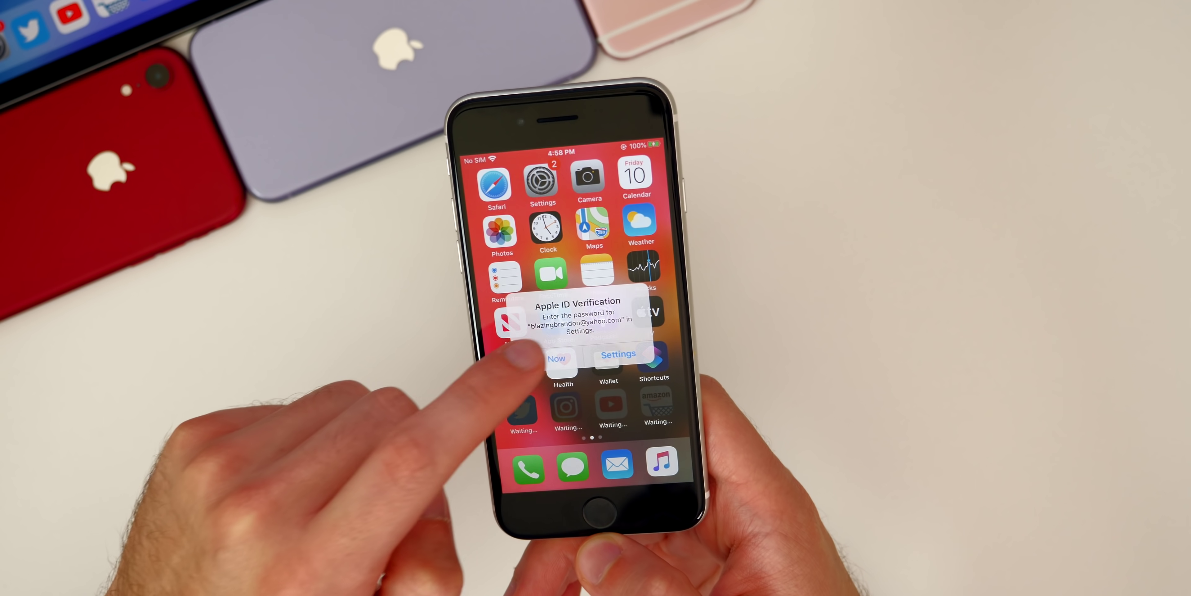
pyautogui.click(552, 351)
pyautogui.moveTo(500, 361)
pyautogui.mouseDown()
pyautogui.moveTo(624, 361)
pyautogui.moveTo(518, 370)
pyautogui.mouseUp()
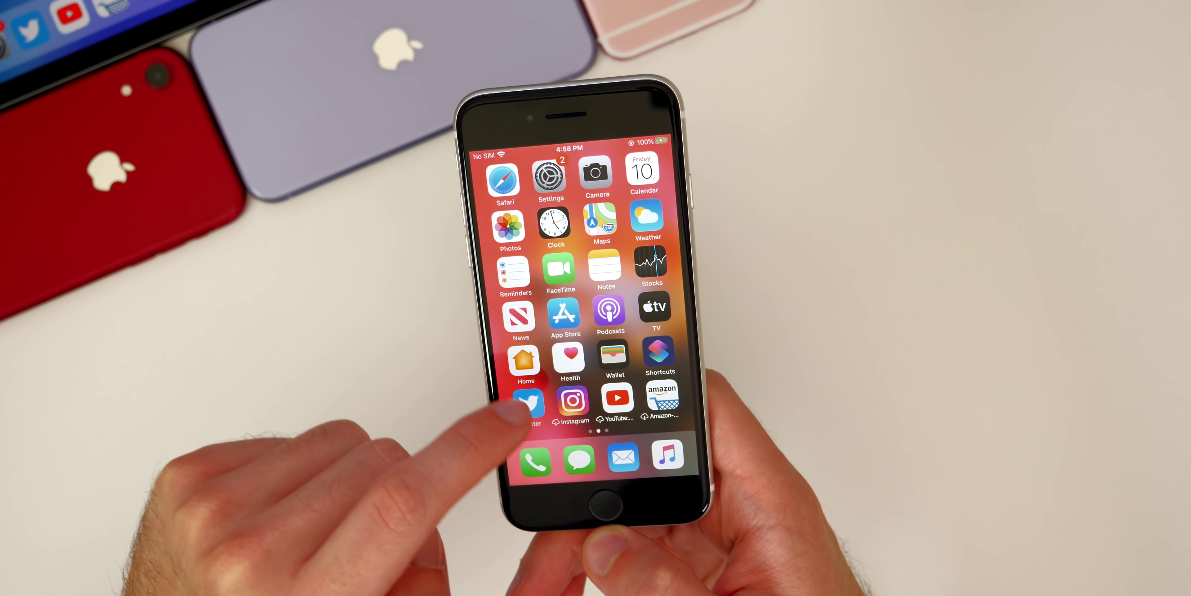